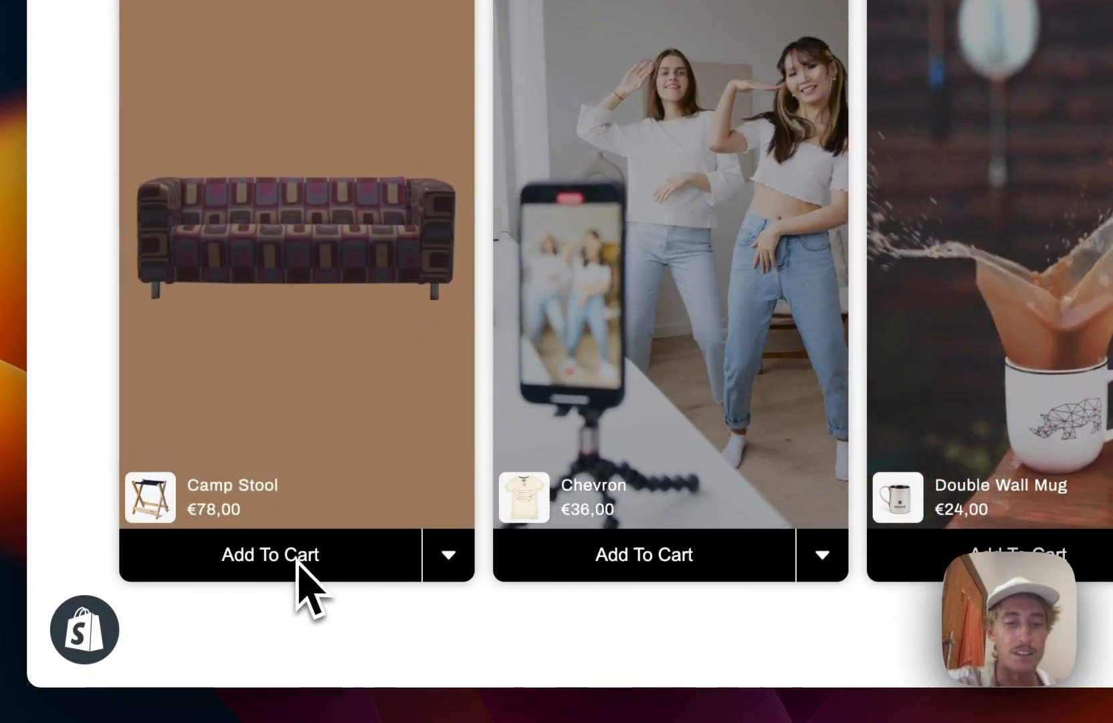
- Add the Camp Stool to the cart from its shoppable video card and review the storefront's cart and Shop by Video section
{"action": "left_click", "coordinate": [283, 558]}
{"action": "scroll", "coordinate": [665, 373], "scroll_direction": "up", "scroll_amount": 20}
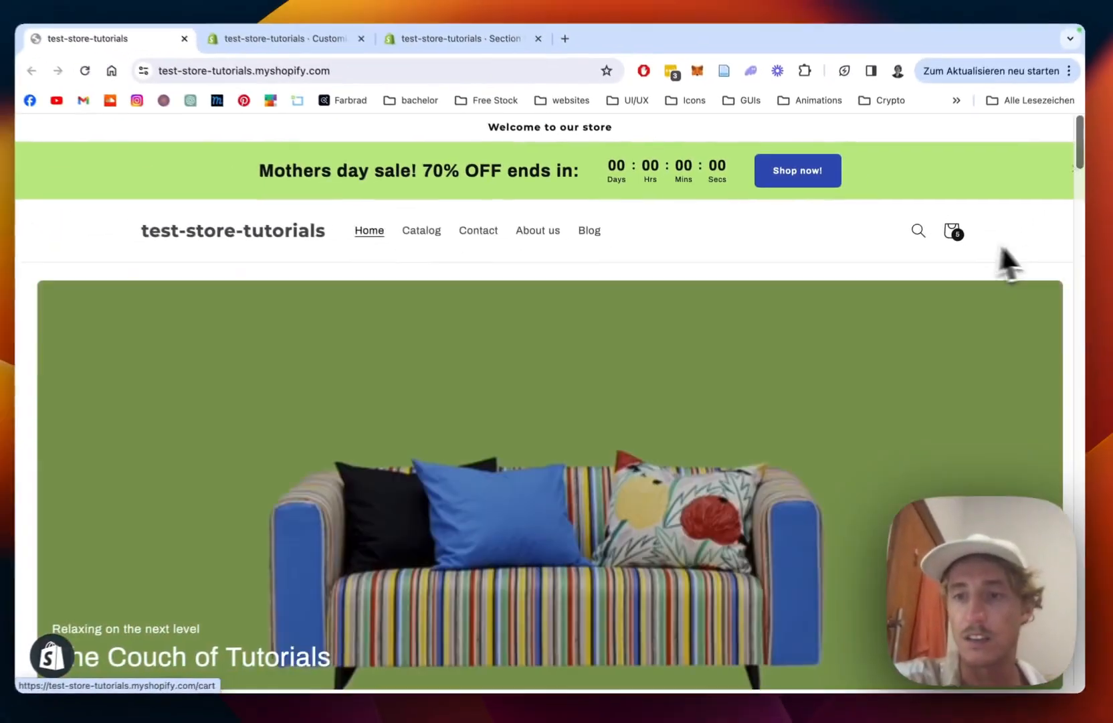
{"action": "scroll", "coordinate": [952, 241], "scroll_direction": "down", "scroll_amount": 20}
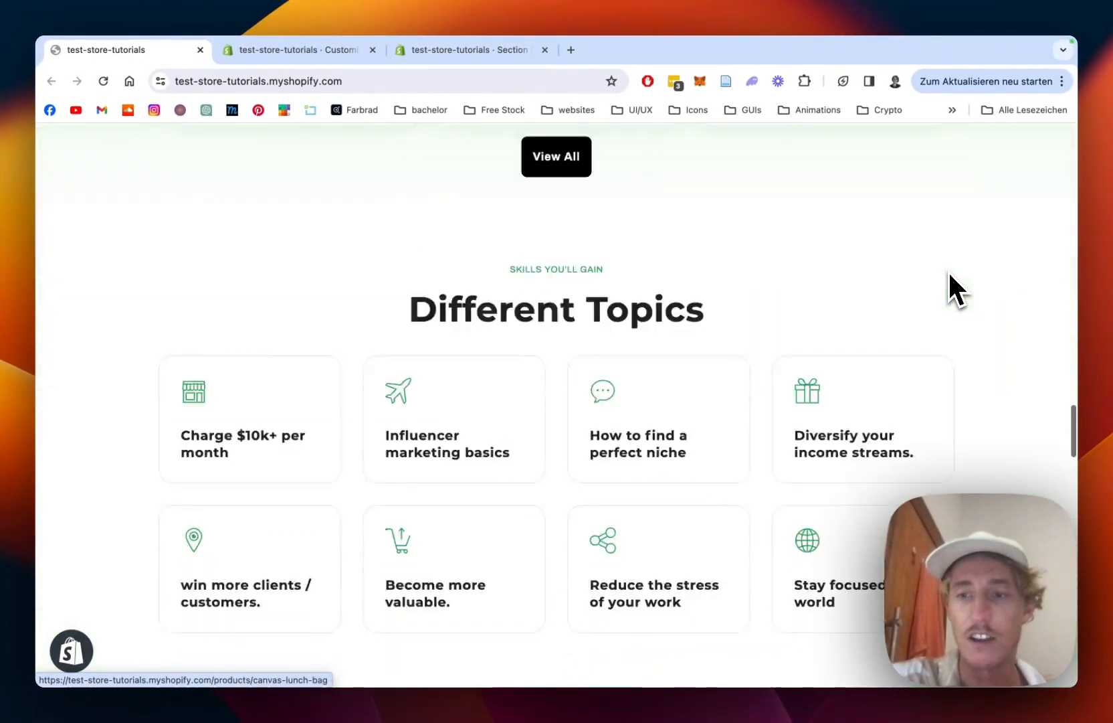
{"action": "scroll", "coordinate": [948, 270], "scroll_direction": "down", "scroll_amount": 15}
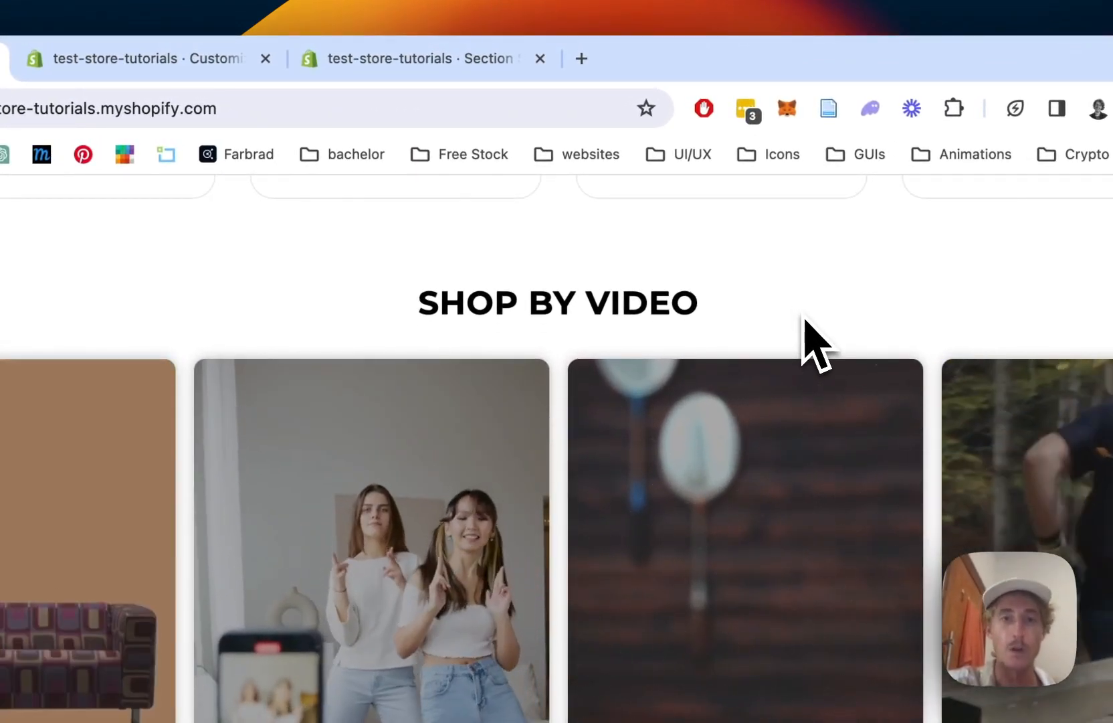
- Switch to the Section Store app, search the sections for "shopp" and review the Shoppable Video section's details
{"action": "left_click", "coordinate": [438, 74]}
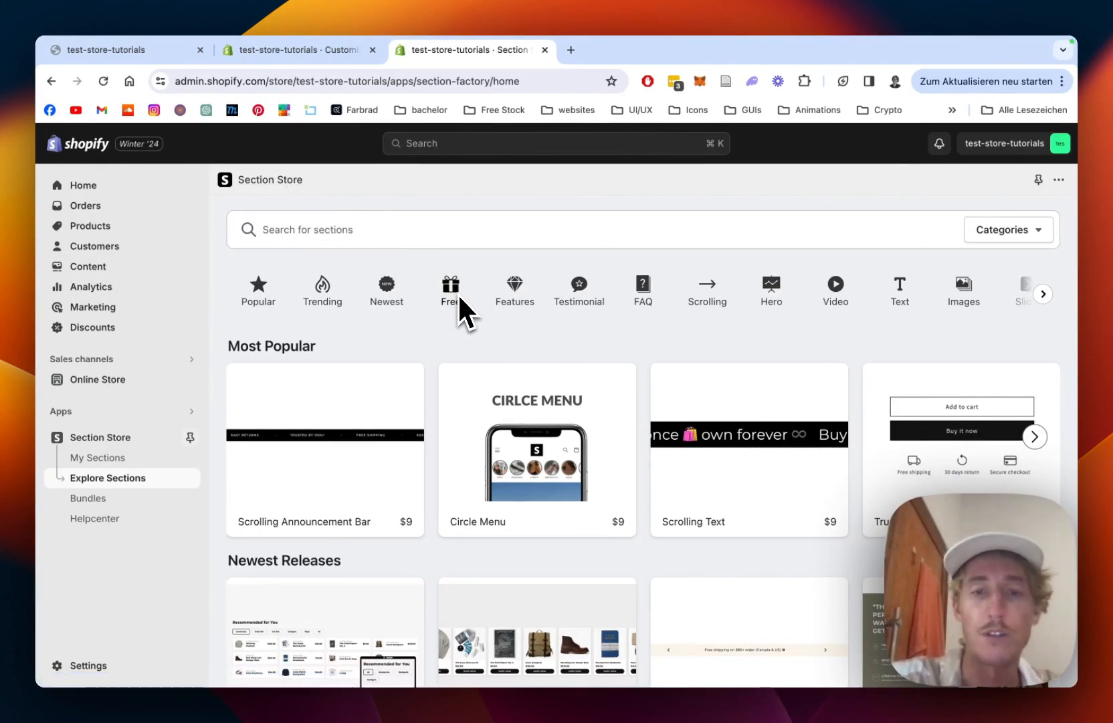
{"action": "scroll", "coordinate": [642, 345], "scroll_direction": "down", "scroll_amount": 1}
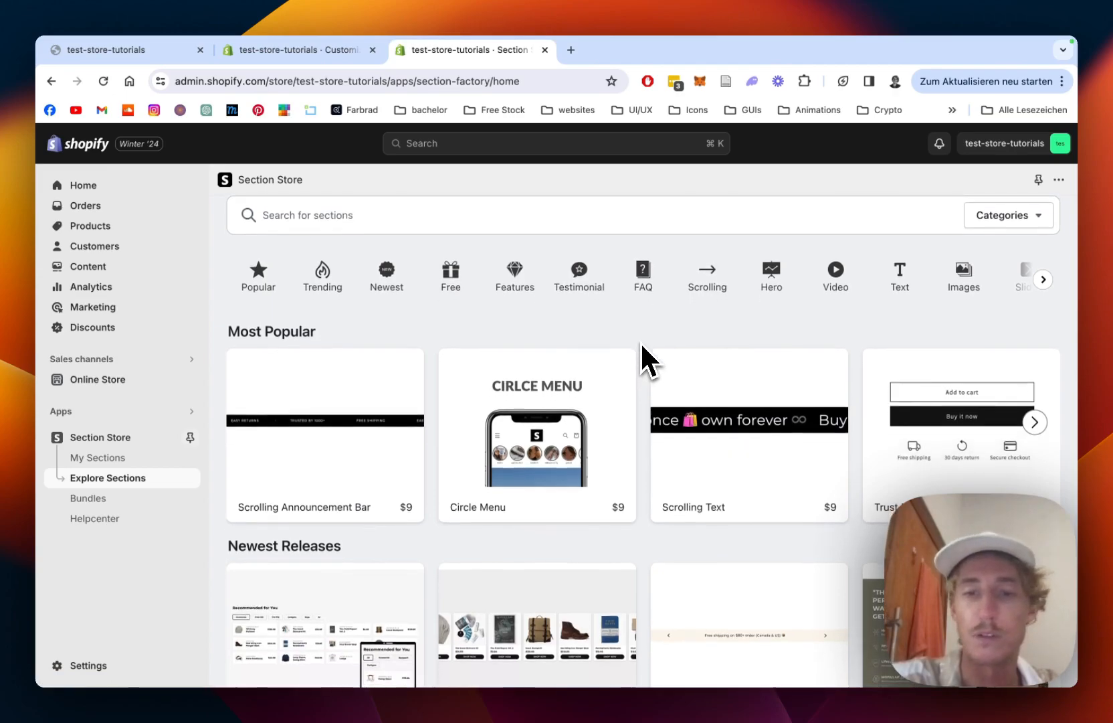
{"action": "scroll", "coordinate": [622, 334], "scroll_direction": "up", "scroll_amount": 1}
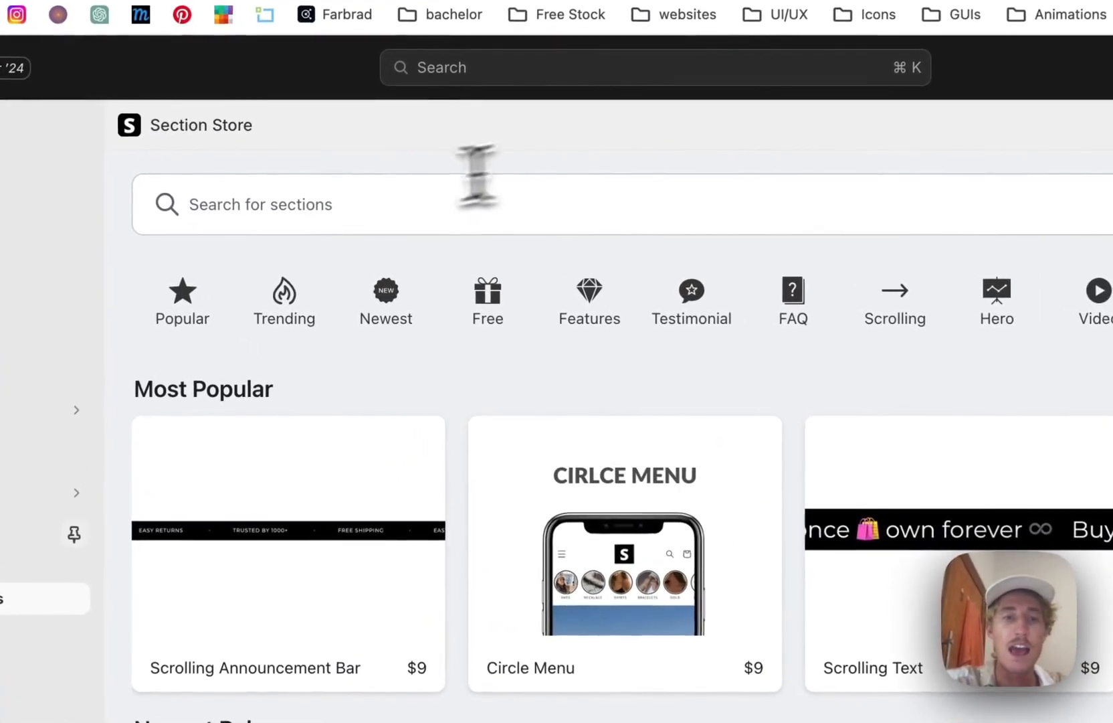
{"action": "left_click", "coordinate": [372, 231]}
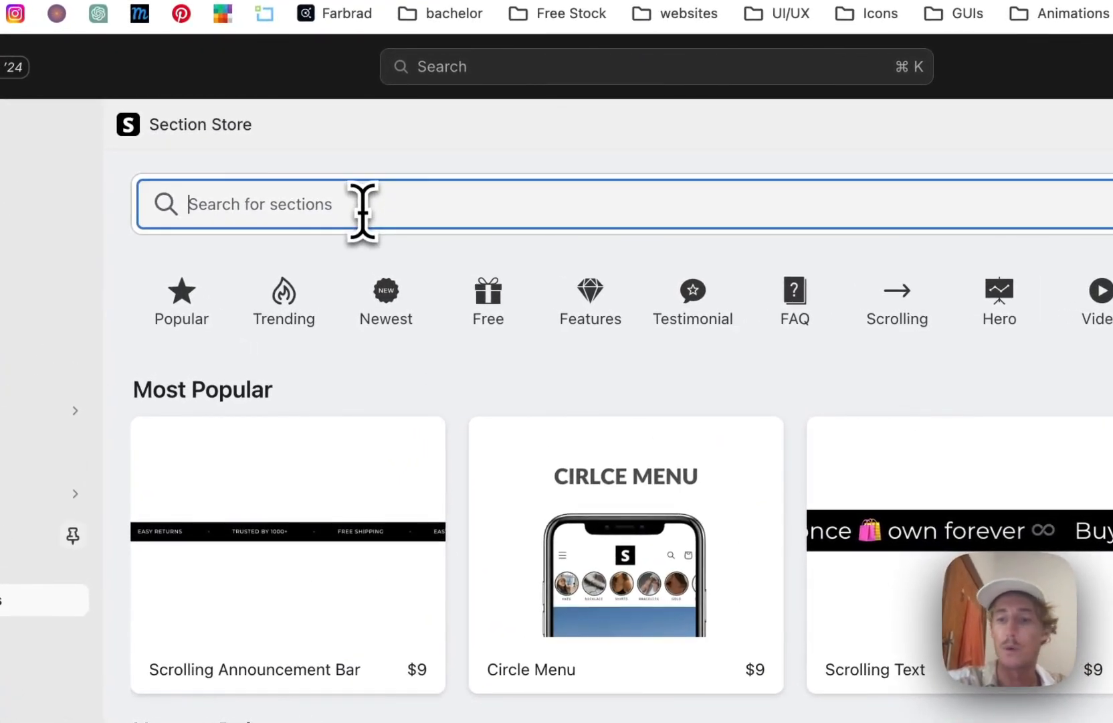
{"action": "type", "text": "shopp"}
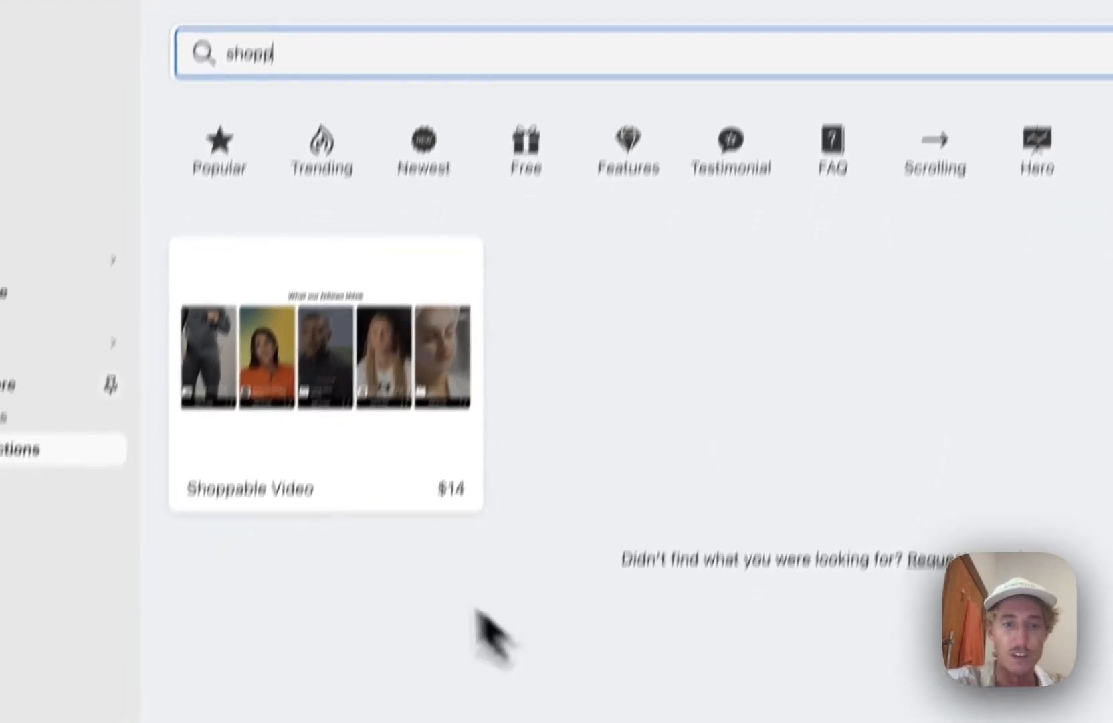
{"action": "left_click", "coordinate": [435, 429]}
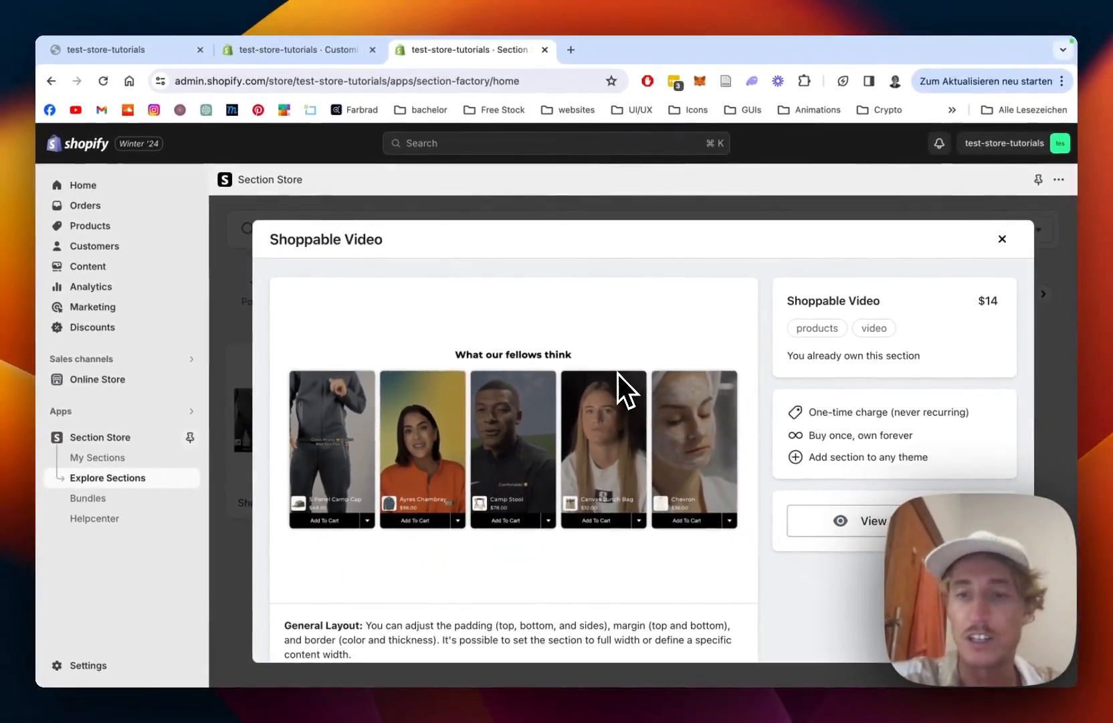
{"action": "scroll", "coordinate": [579, 355], "scroll_direction": "down", "scroll_amount": 1}
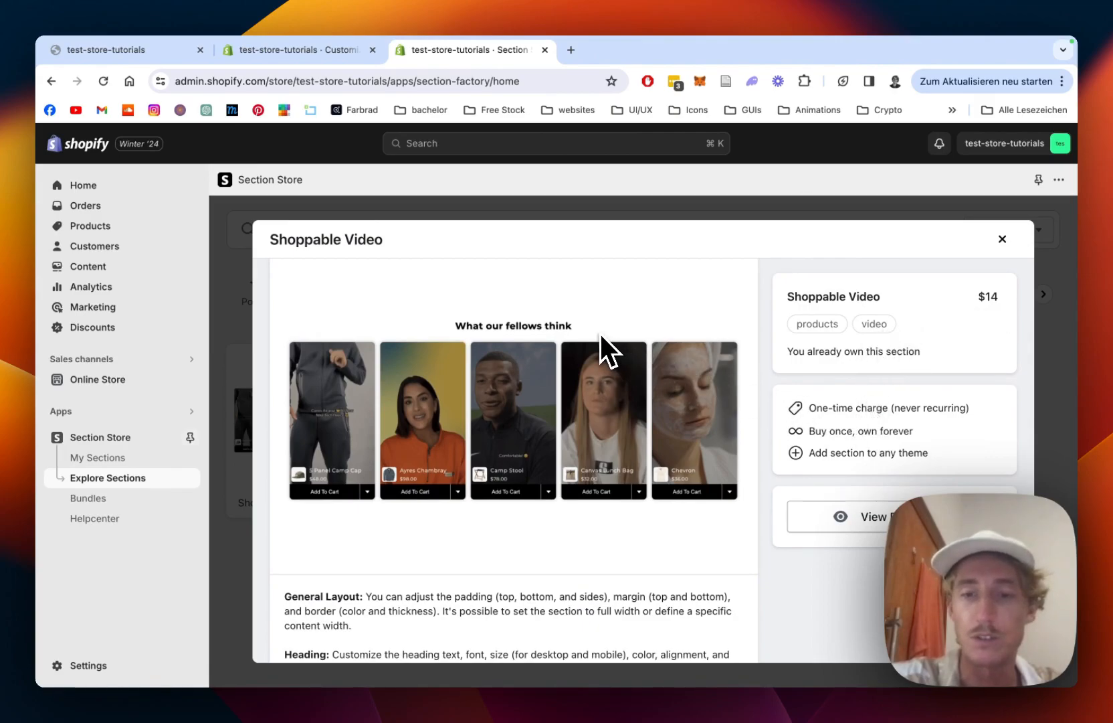
{"action": "scroll", "coordinate": [600, 334], "scroll_direction": "down", "scroll_amount": 1}
{"action": "scroll", "coordinate": [600, 333], "scroll_direction": "up", "scroll_amount": 2}
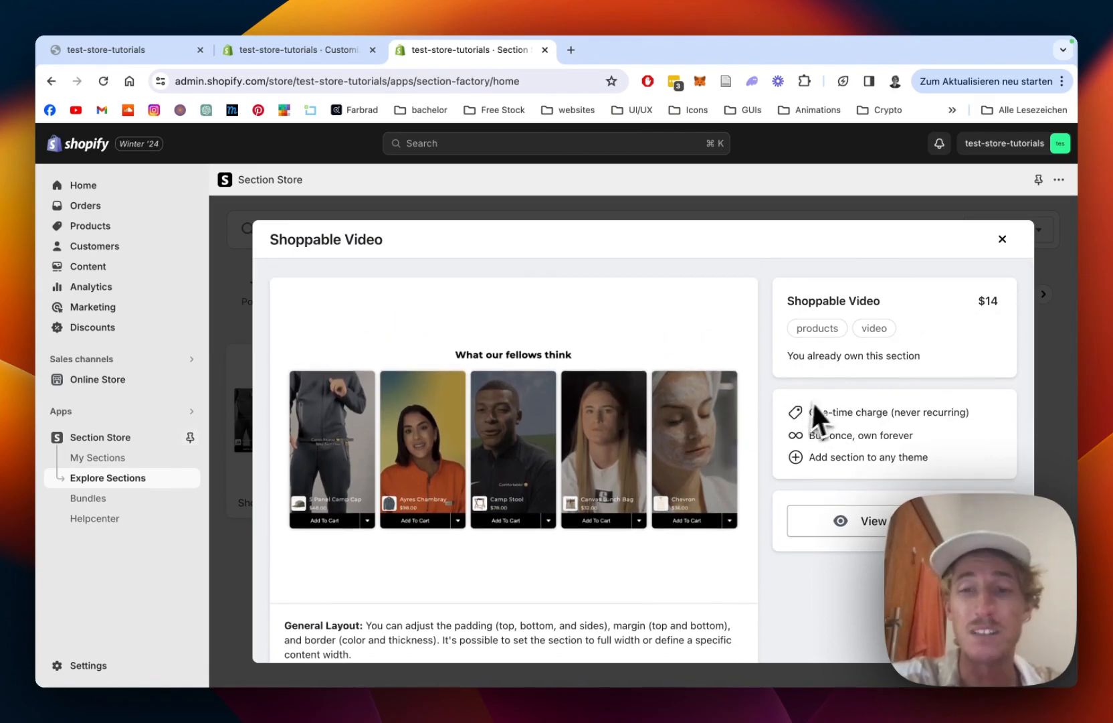
{"action": "scroll", "coordinate": [816, 395], "scroll_direction": "down", "scroll_amount": 1}
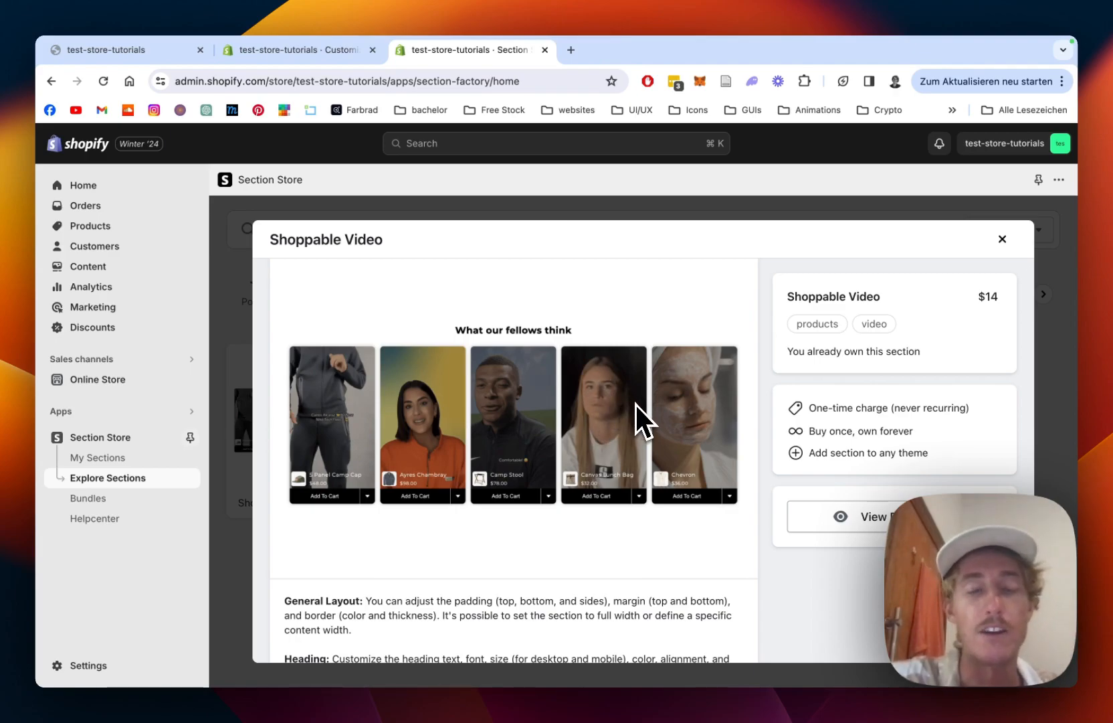
{"action": "scroll", "coordinate": [636, 404], "scroll_direction": "down", "scroll_amount": 1}
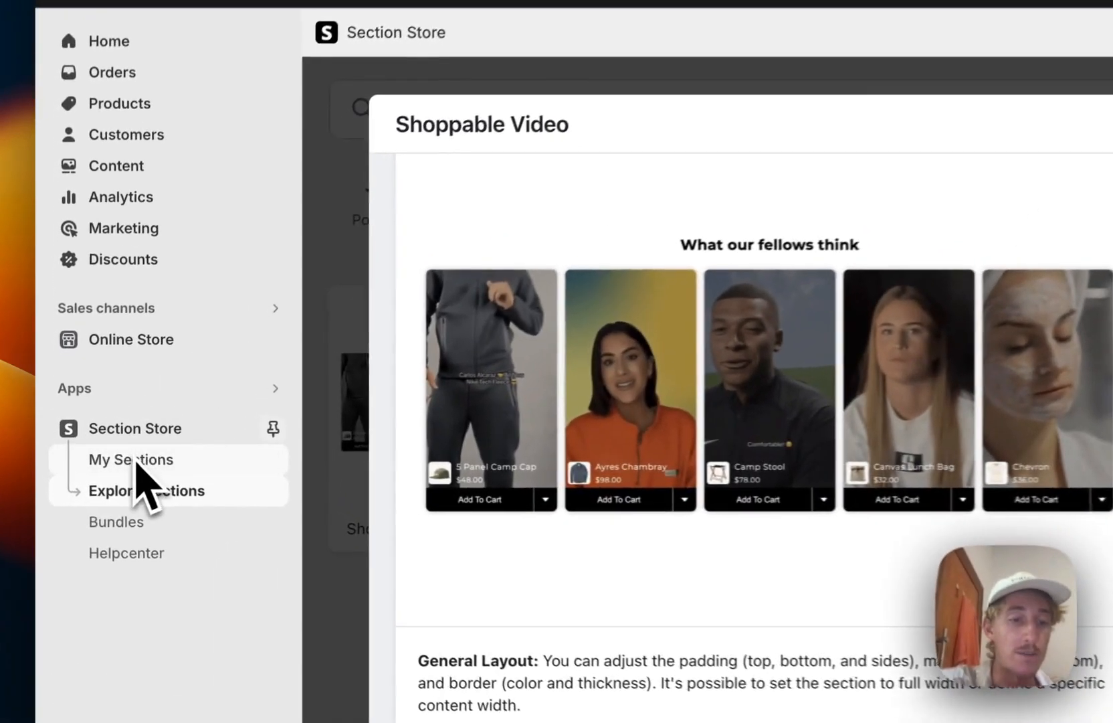
- Open the list of owned sections and view the theme choices for adding Shoppable Video and for customizing
{"action": "left_click", "coordinate": [100, 458]}
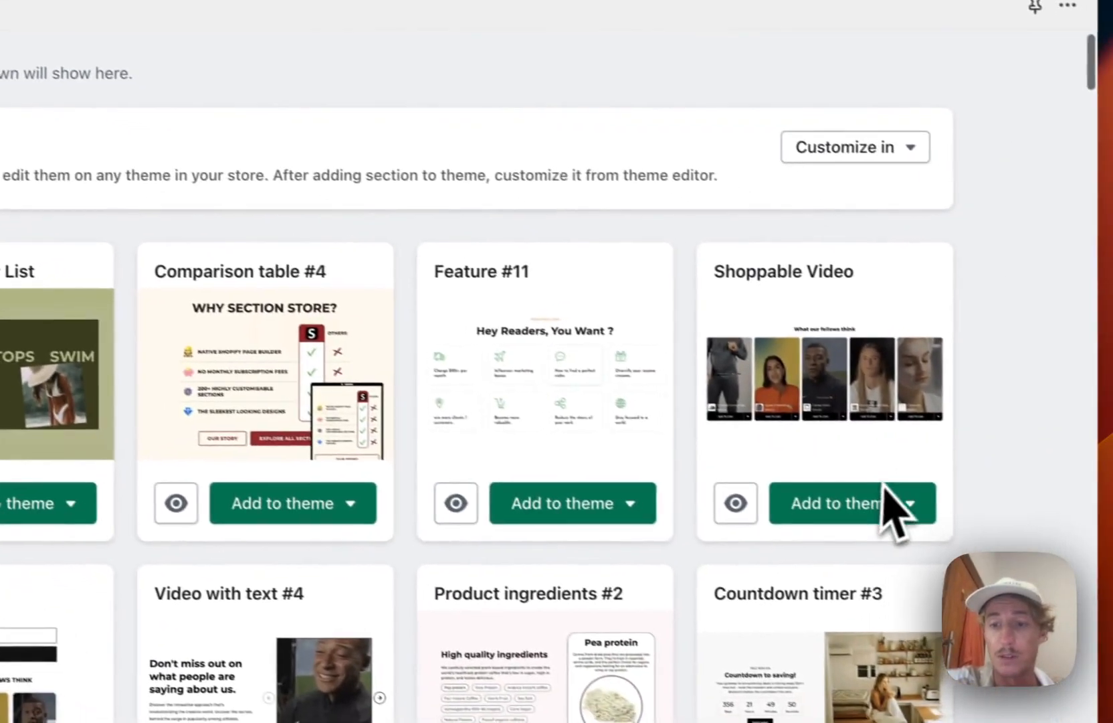
{"action": "left_click", "coordinate": [989, 555]}
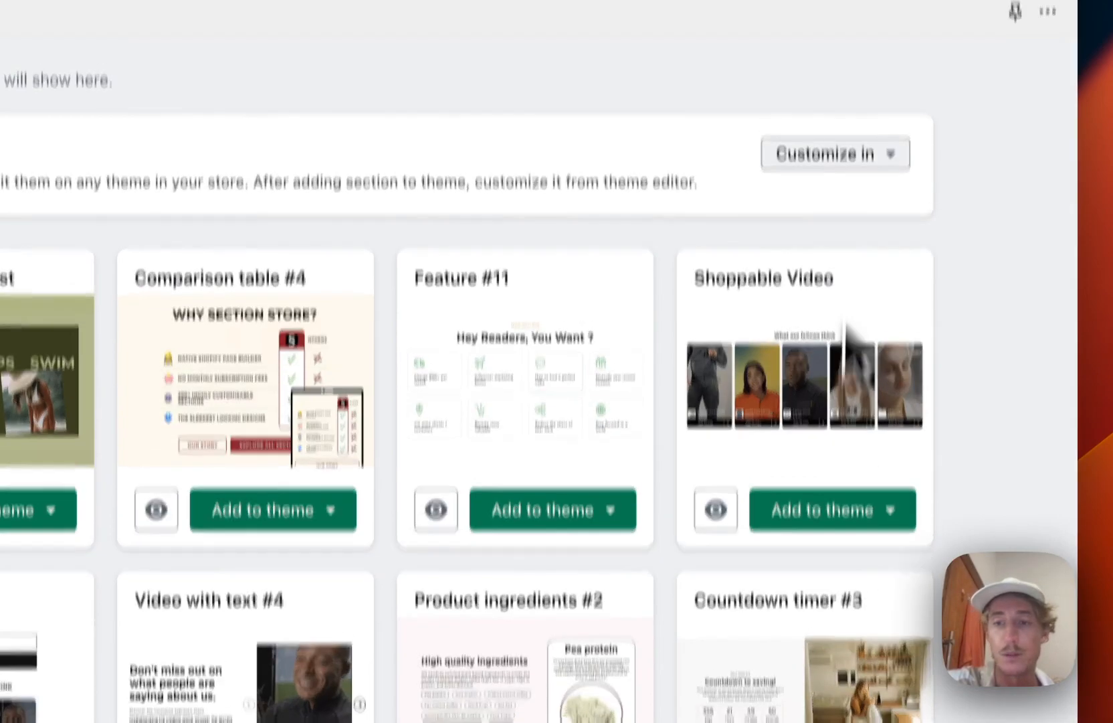
{"action": "left_click", "coordinate": [842, 141]}
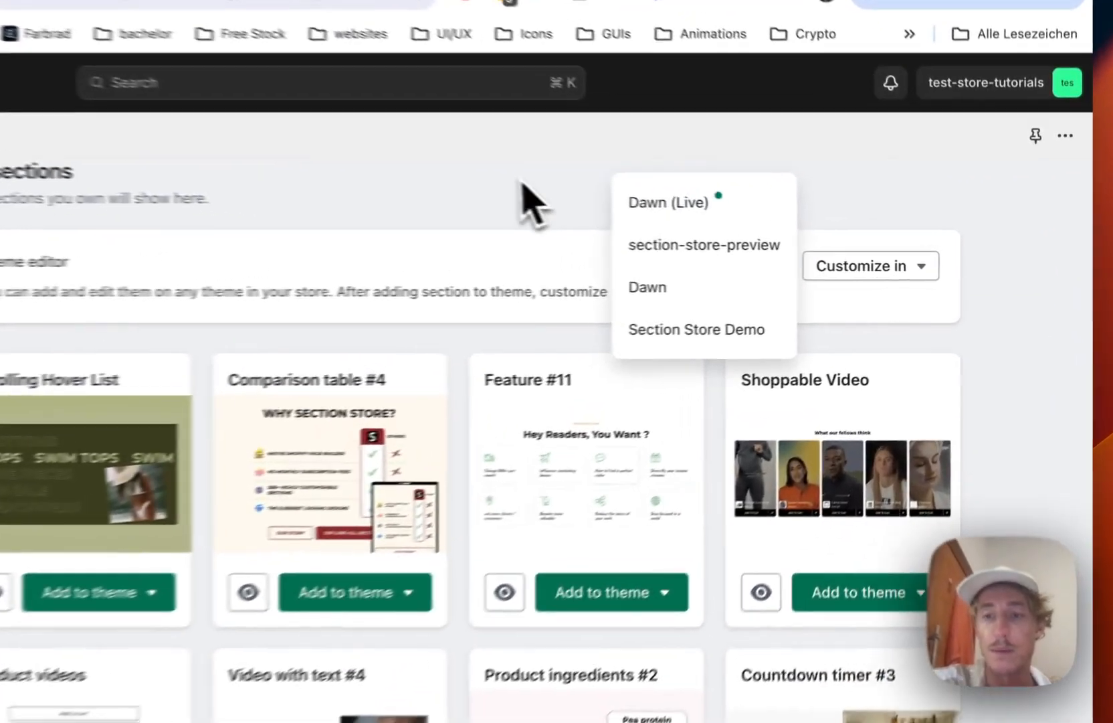
{"action": "left_click", "coordinate": [689, 210]}
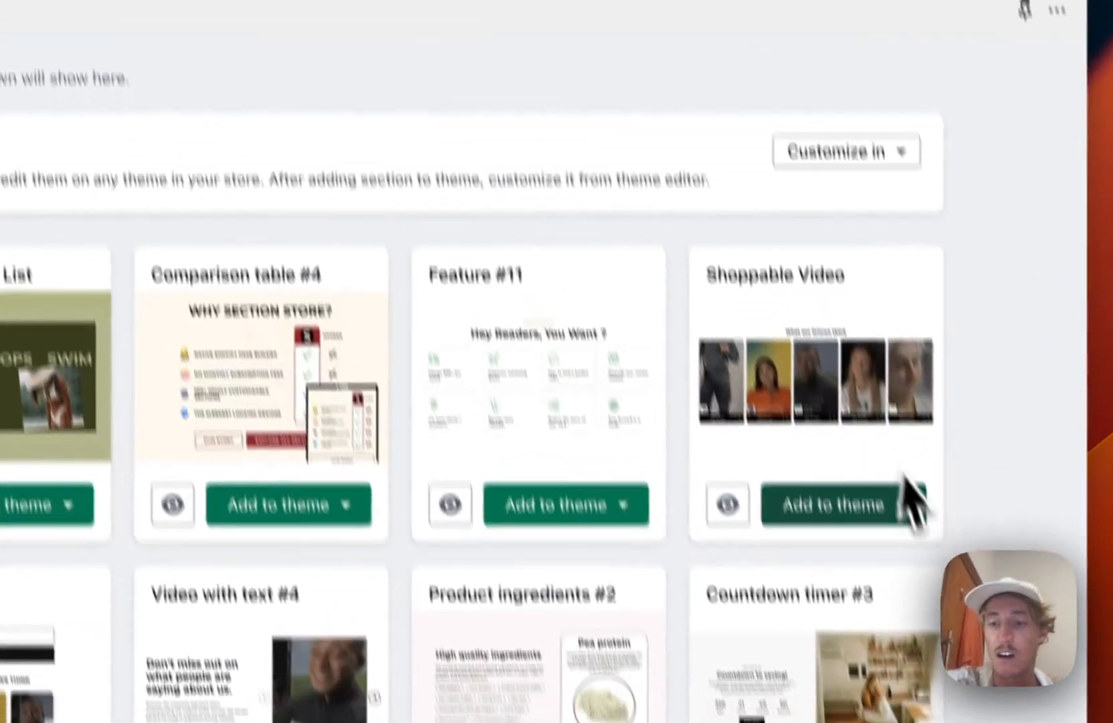
{"action": "left_click", "coordinate": [903, 512]}
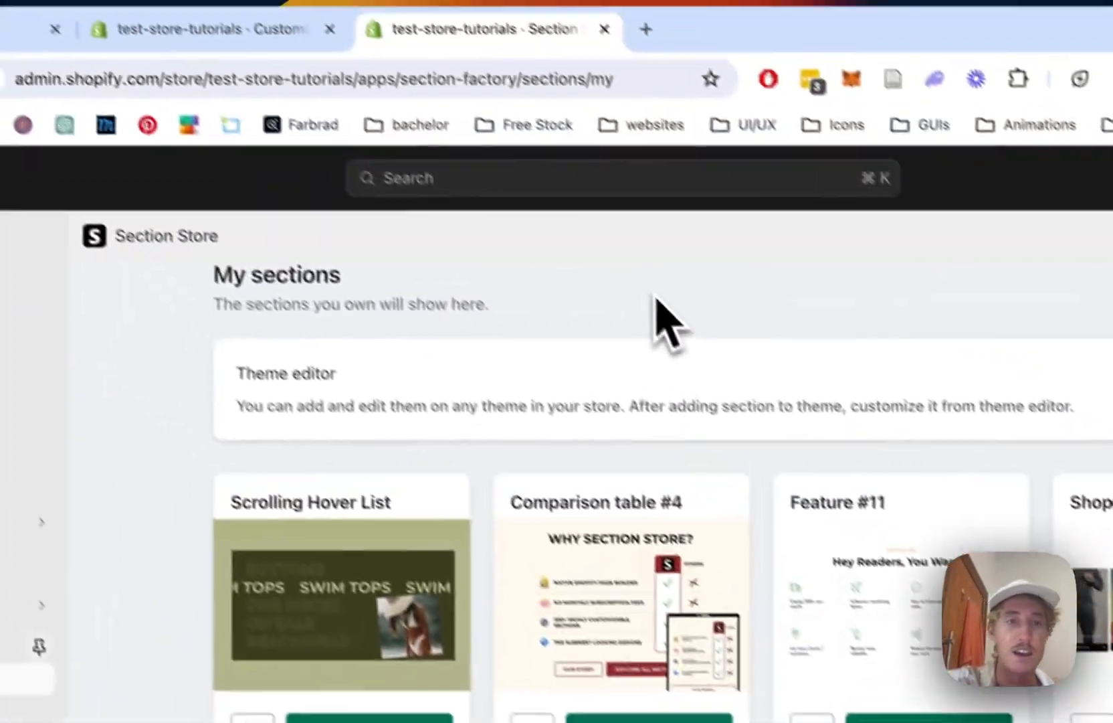
- Switch to the Dawn theme editor and add the SS - Shoppable Video section to the home page, searching for "ss shoppa"
{"action": "left_click", "coordinate": [204, 27]}
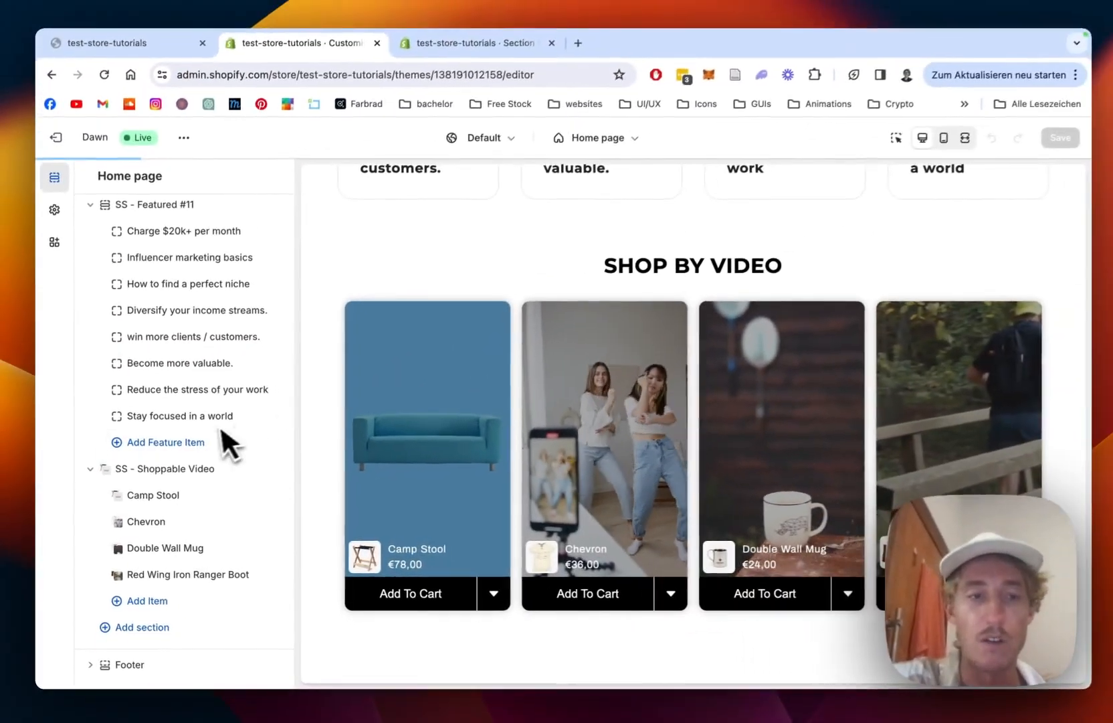
{"action": "scroll", "coordinate": [208, 429], "scroll_direction": "up", "scroll_amount": 2}
{"action": "scroll", "coordinate": [206, 428], "scroll_direction": "down", "scroll_amount": 2}
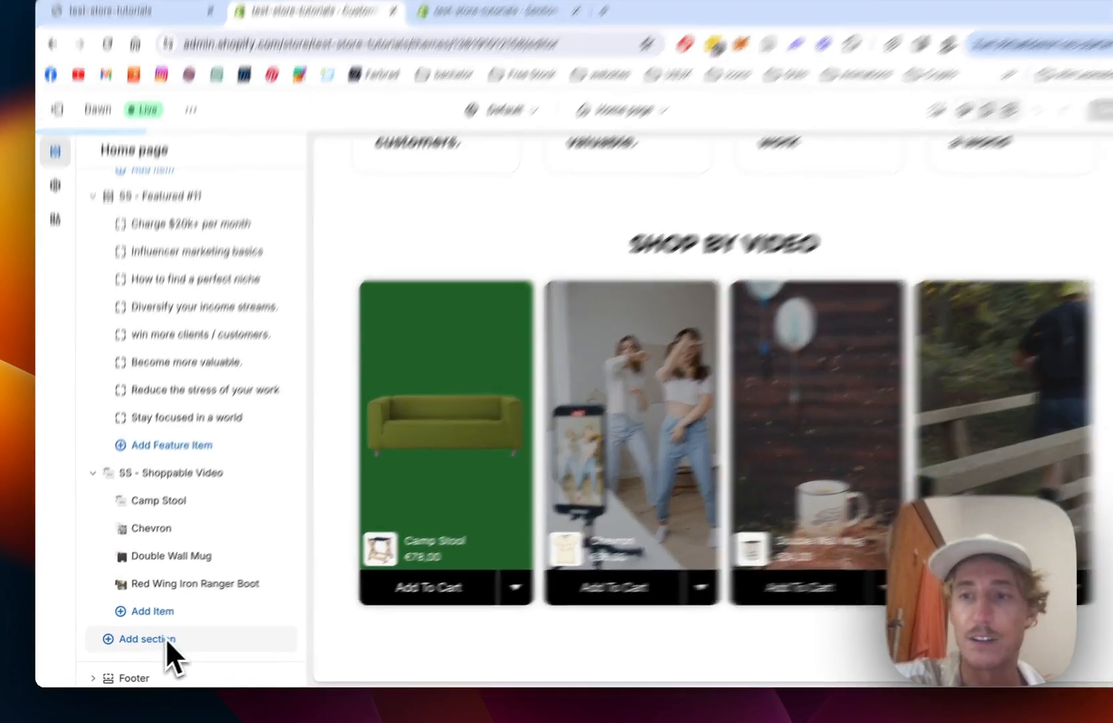
{"action": "left_click", "coordinate": [158, 641]}
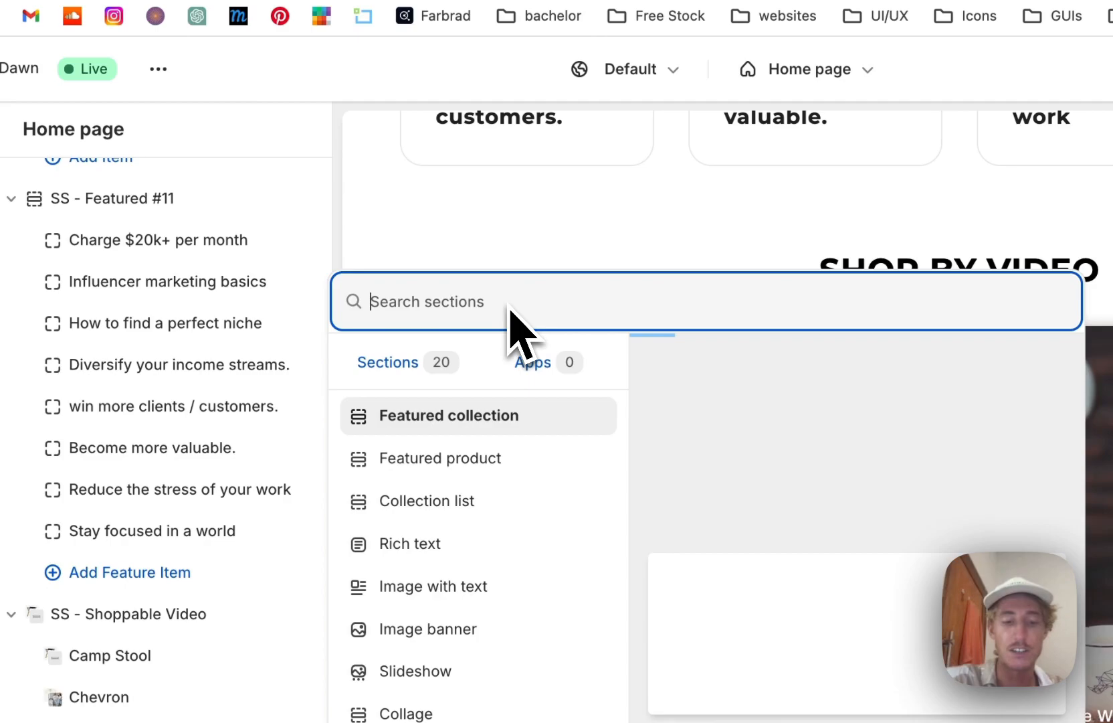
{"action": "type", "text": "ss shoppa"}
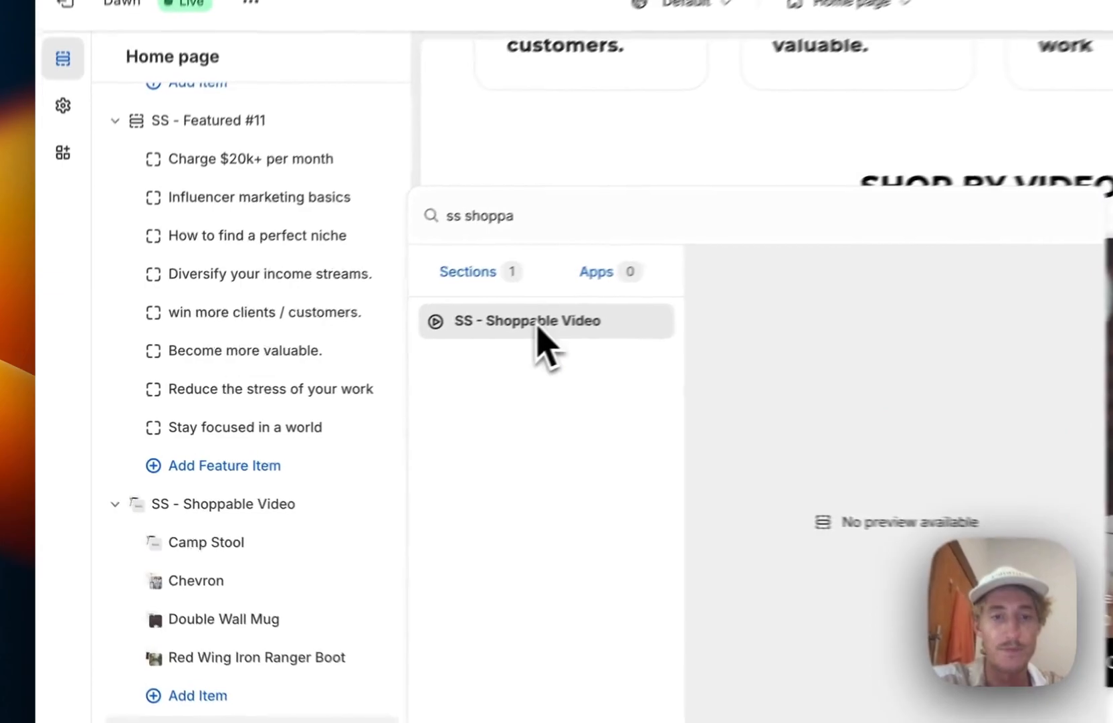
{"action": "left_click", "coordinate": [381, 363]}
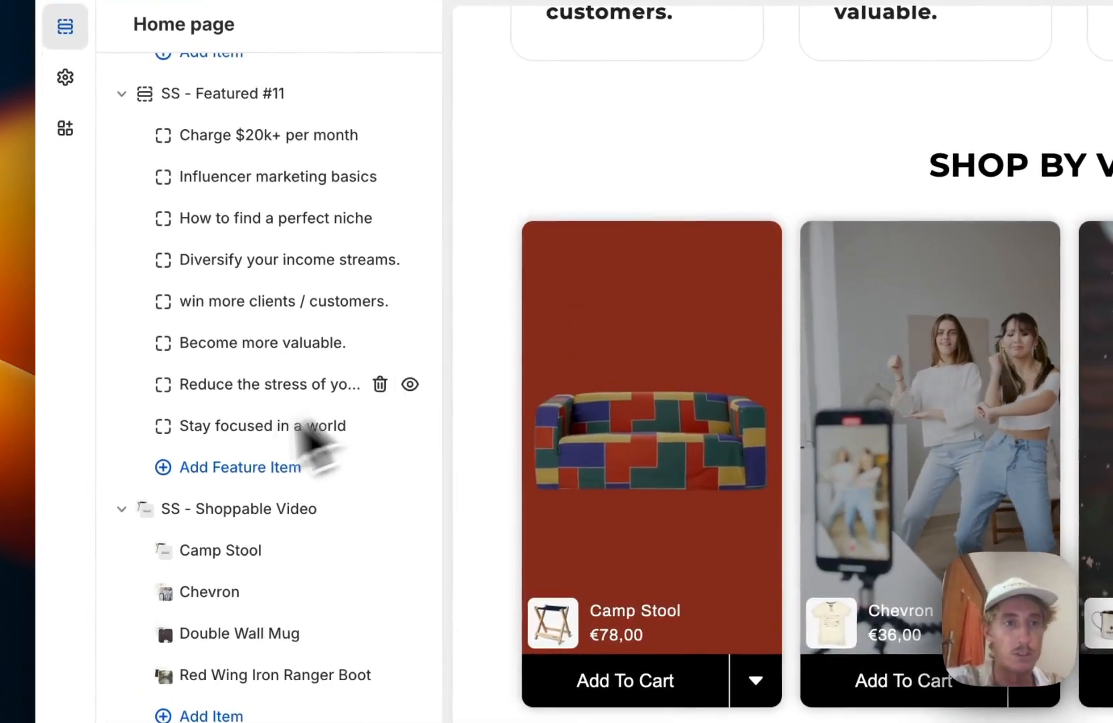
{"action": "scroll", "coordinate": [186, 455], "scroll_direction": "down", "scroll_amount": 4}
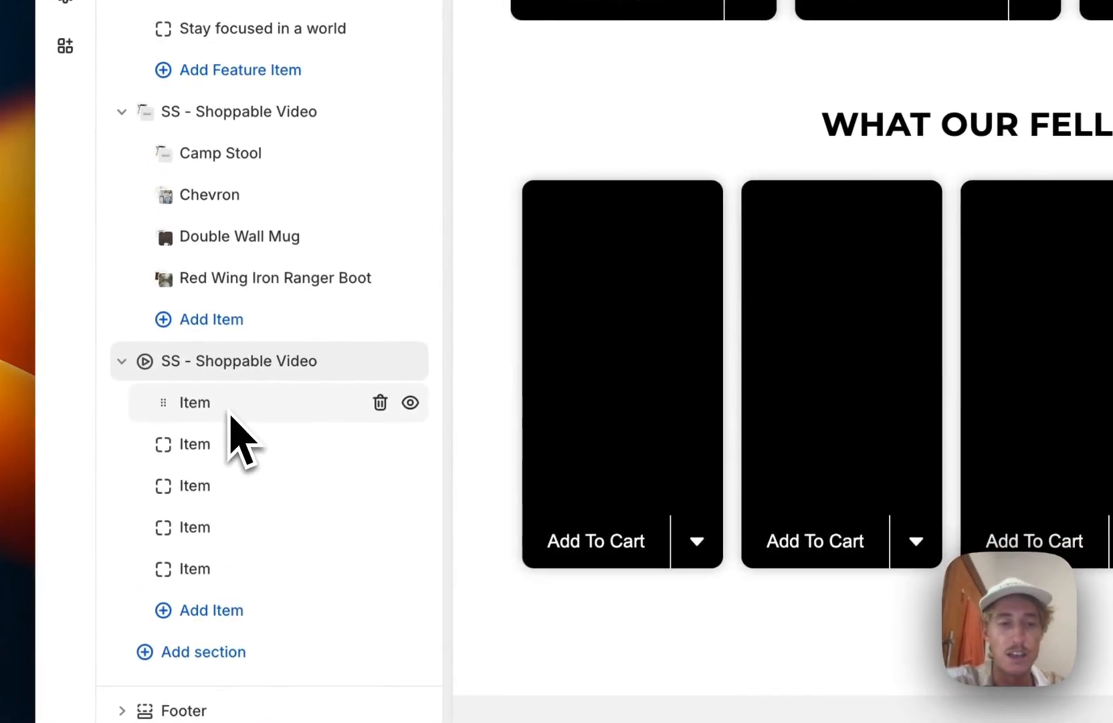
{"action": "left_click", "coordinate": [230, 415]}
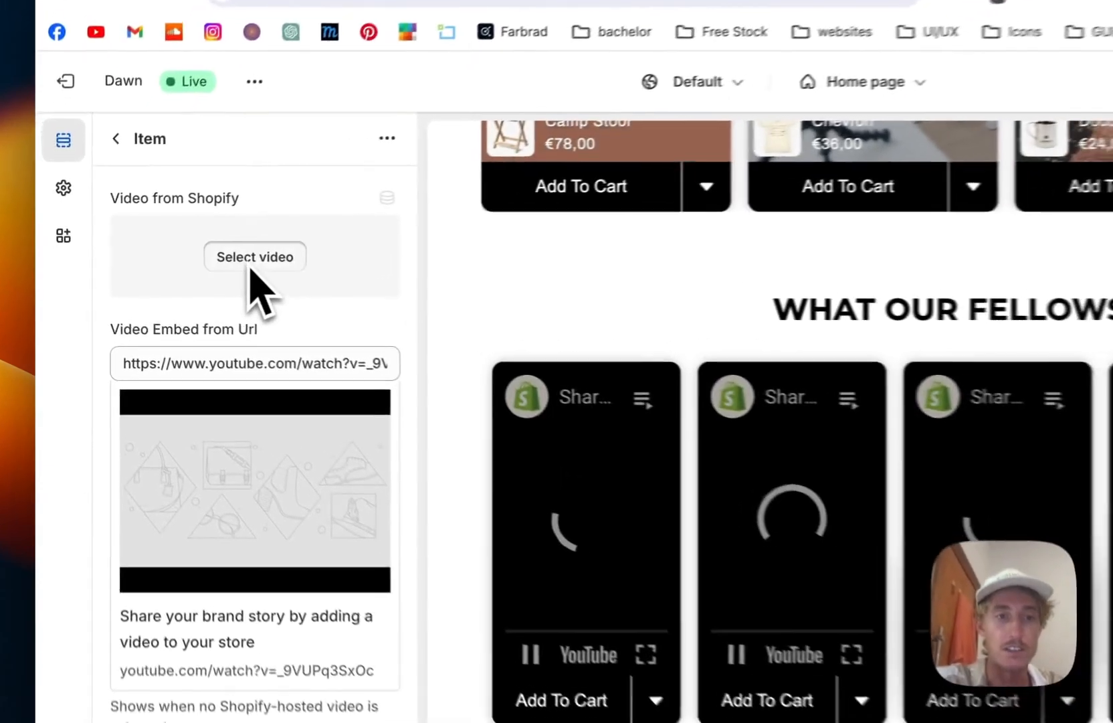
{"action": "left_click", "coordinate": [253, 269]}
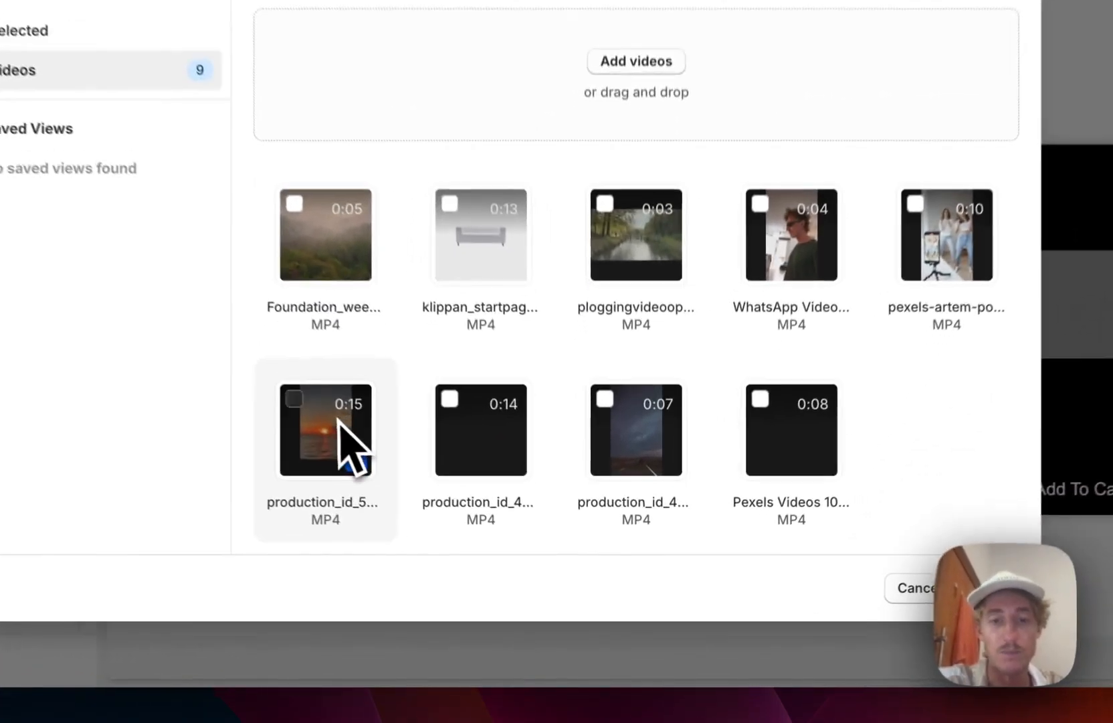
{"action": "left_click", "coordinate": [447, 525]}
{"action": "left_click", "coordinate": [795, 601]}
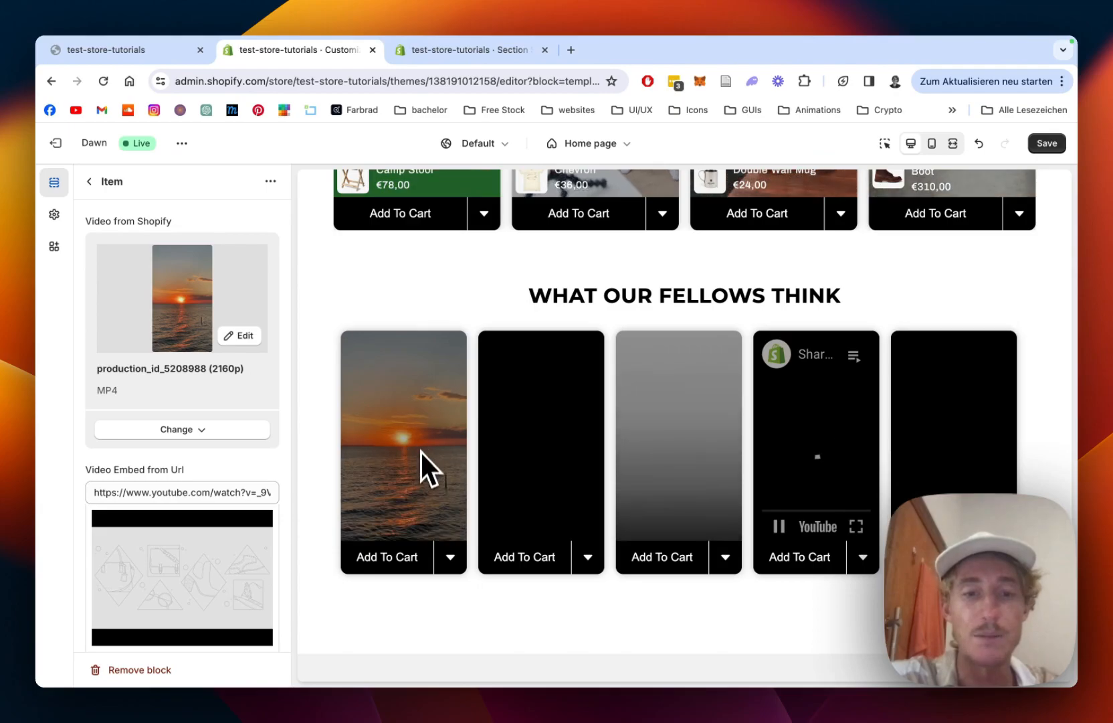
- Assign the Canvas Lunch Bag product to the first video item and review its variant and modal text settings
{"action": "scroll", "coordinate": [200, 404], "scroll_direction": "down", "scroll_amount": 5}
{"action": "scroll", "coordinate": [195, 404], "scroll_direction": "down", "scroll_amount": 1}
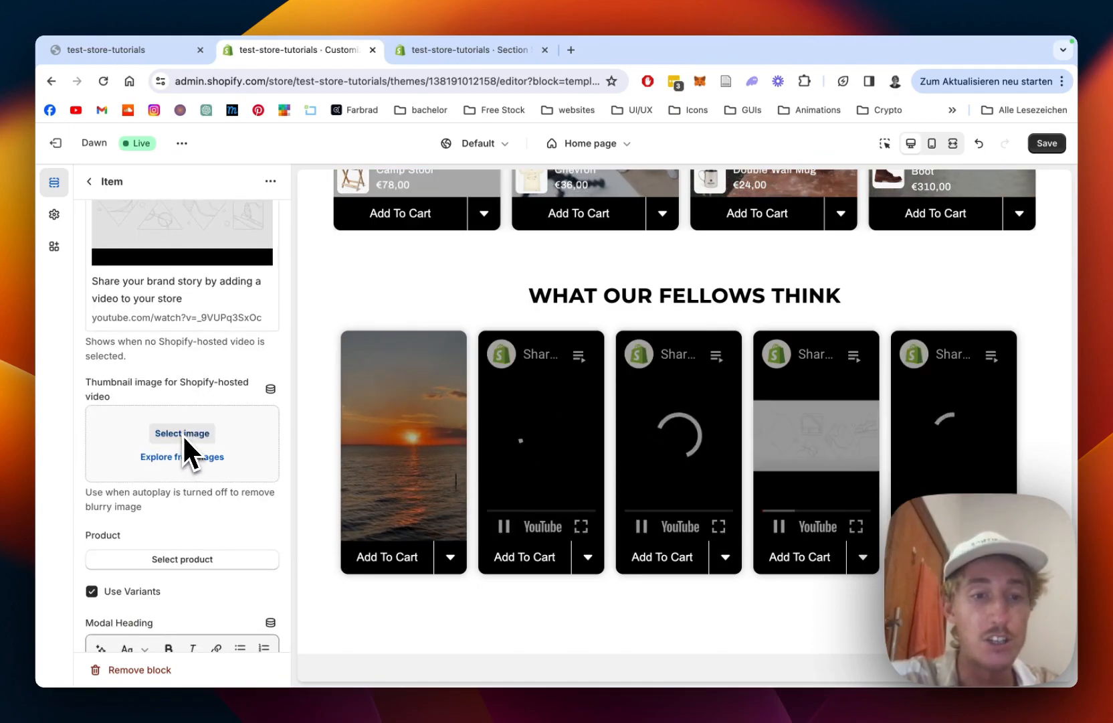
{"action": "scroll", "coordinate": [198, 407], "scroll_direction": "down", "scroll_amount": 1}
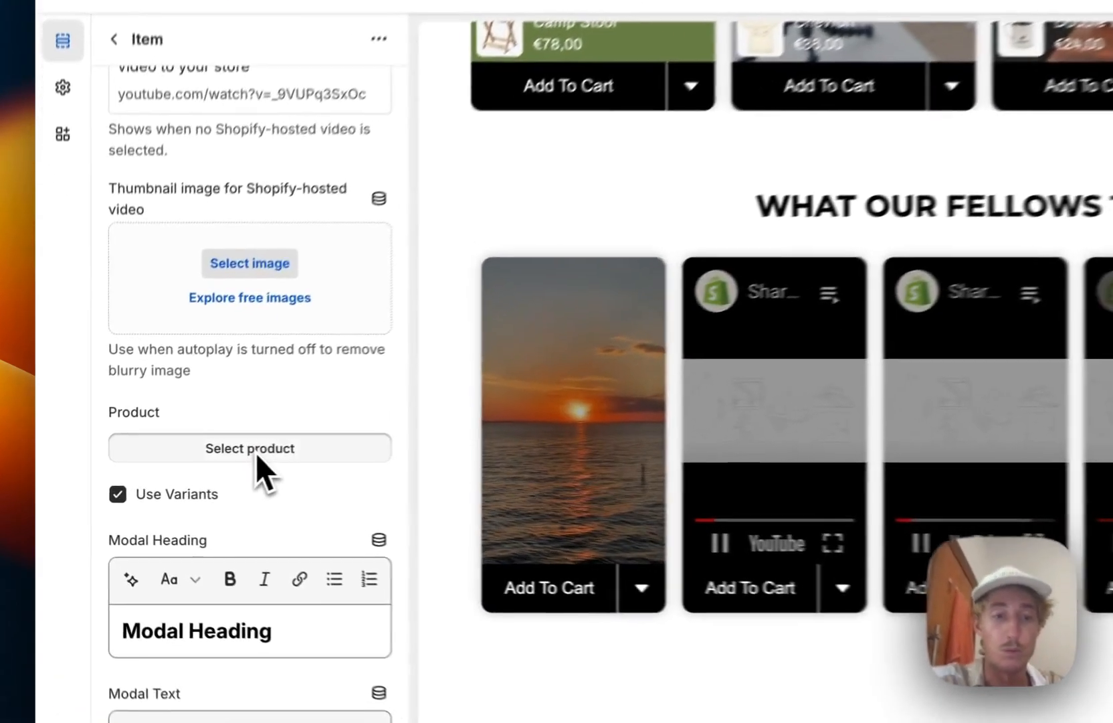
{"action": "left_click", "coordinate": [256, 454]}
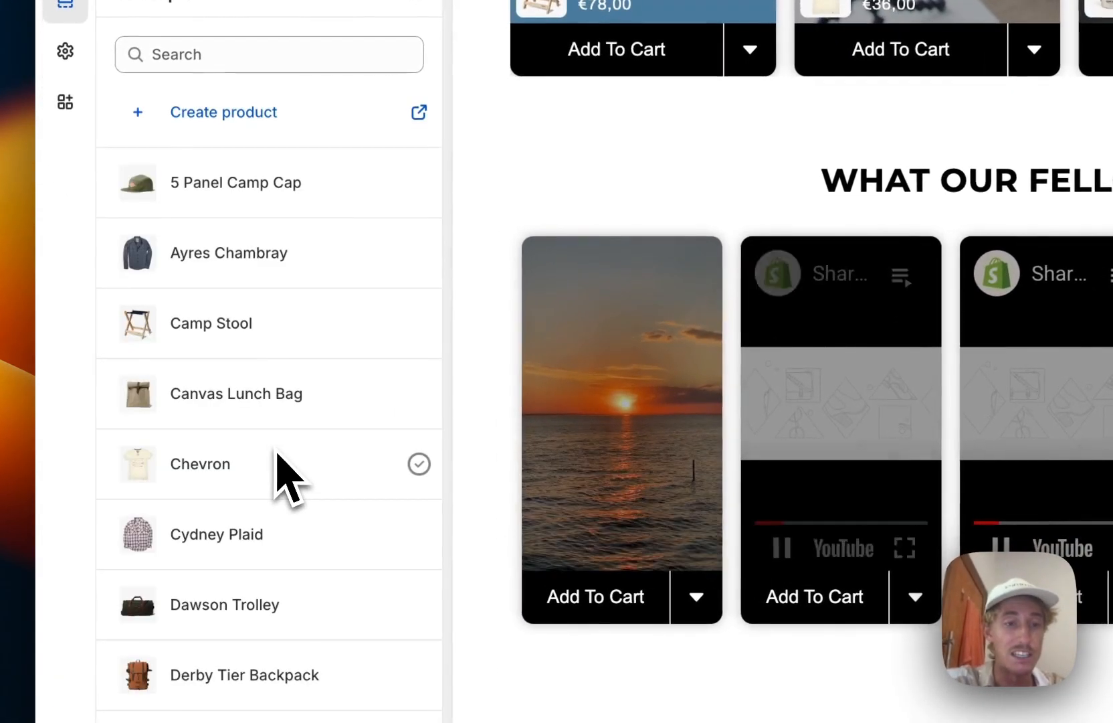
{"action": "left_click", "coordinate": [258, 409]}
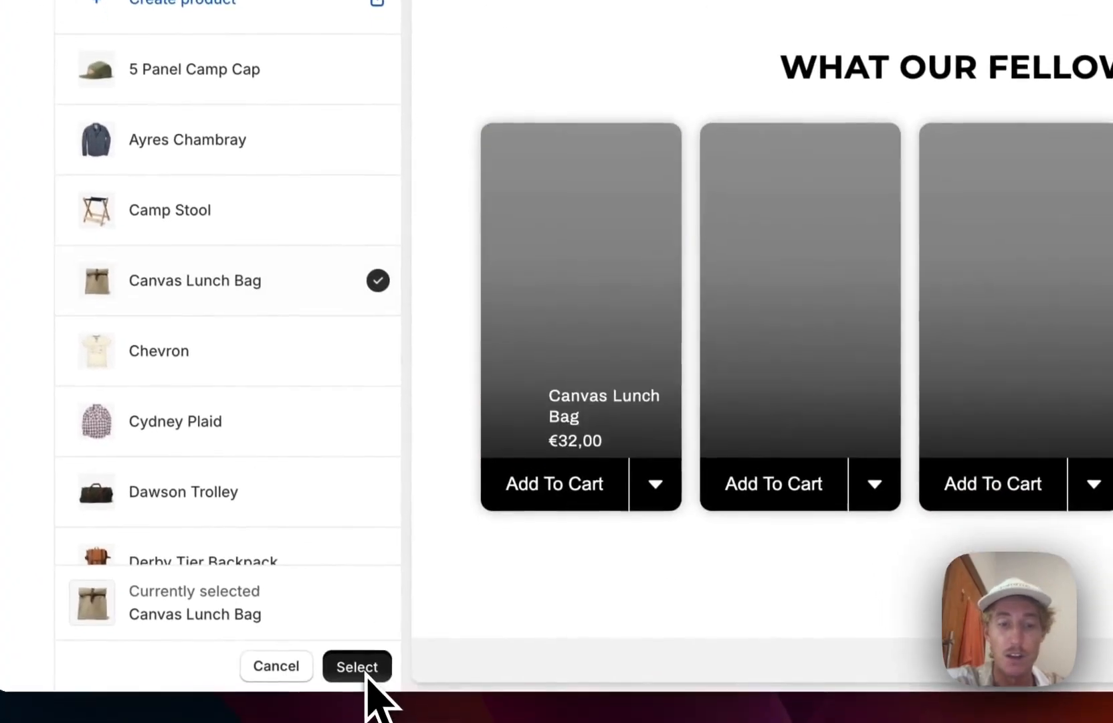
{"action": "left_click", "coordinate": [366, 672]}
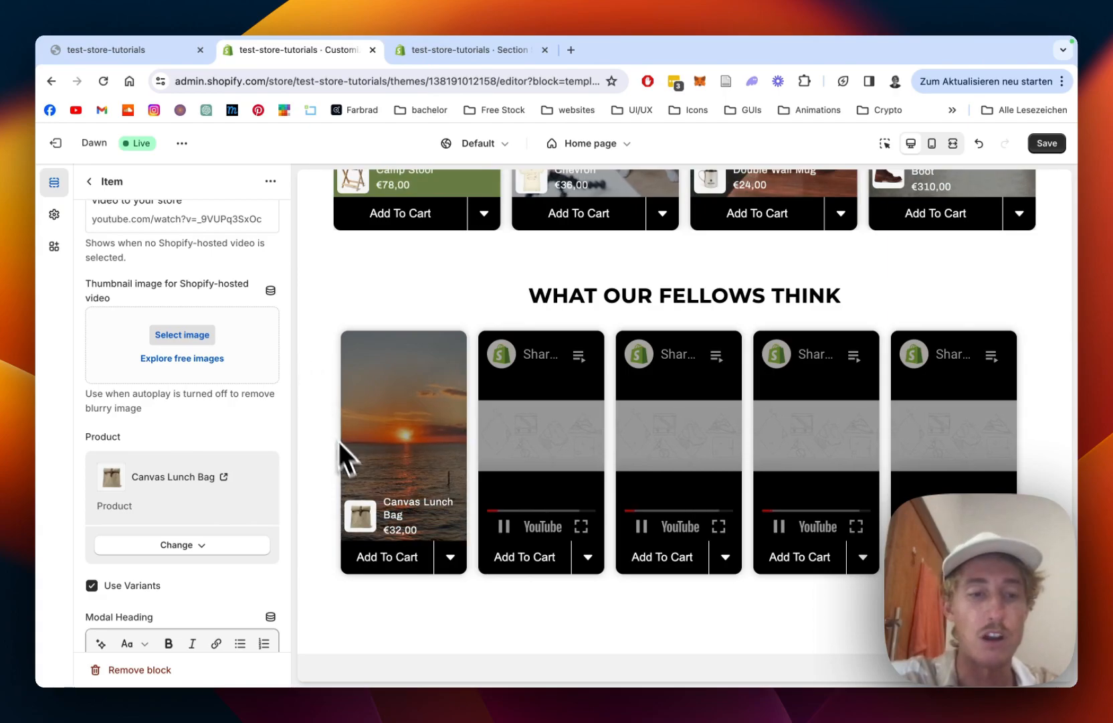
{"action": "scroll", "coordinate": [336, 436], "scroll_direction": "down", "scroll_amount": 2}
{"action": "scroll", "coordinate": [216, 504], "scroll_direction": "down", "scroll_amount": 3}
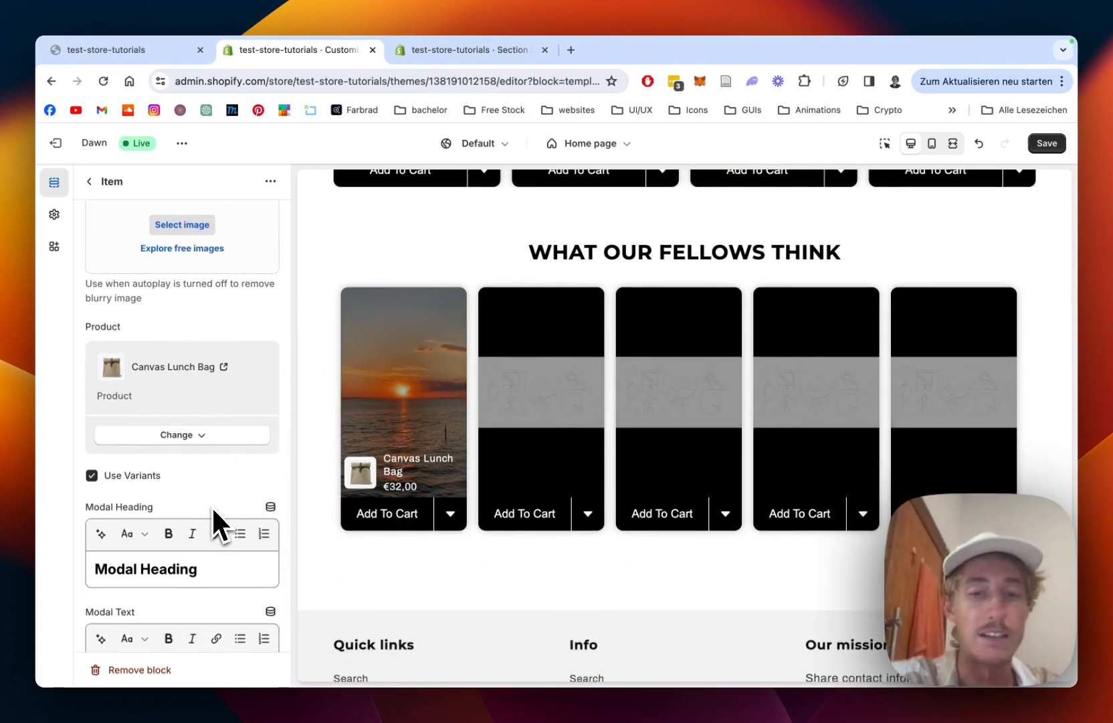
{"action": "scroll", "coordinate": [212, 506], "scroll_direction": "down", "scroll_amount": 1}
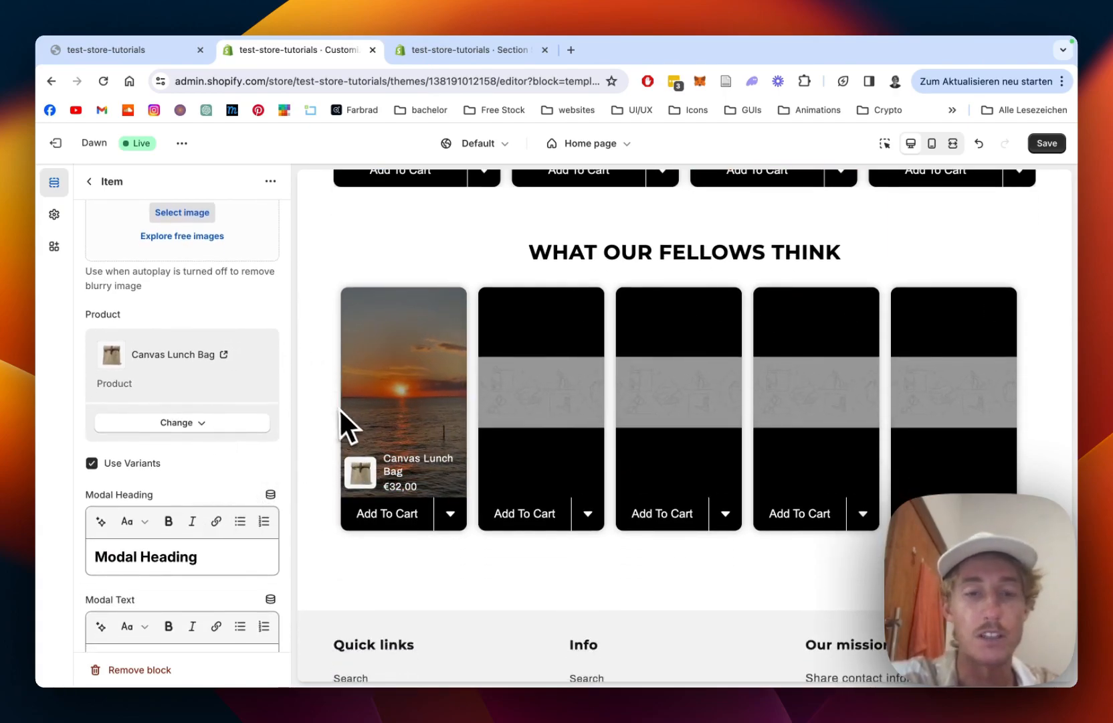
{"action": "scroll", "coordinate": [228, 445], "scroll_direction": "down", "scroll_amount": 1}
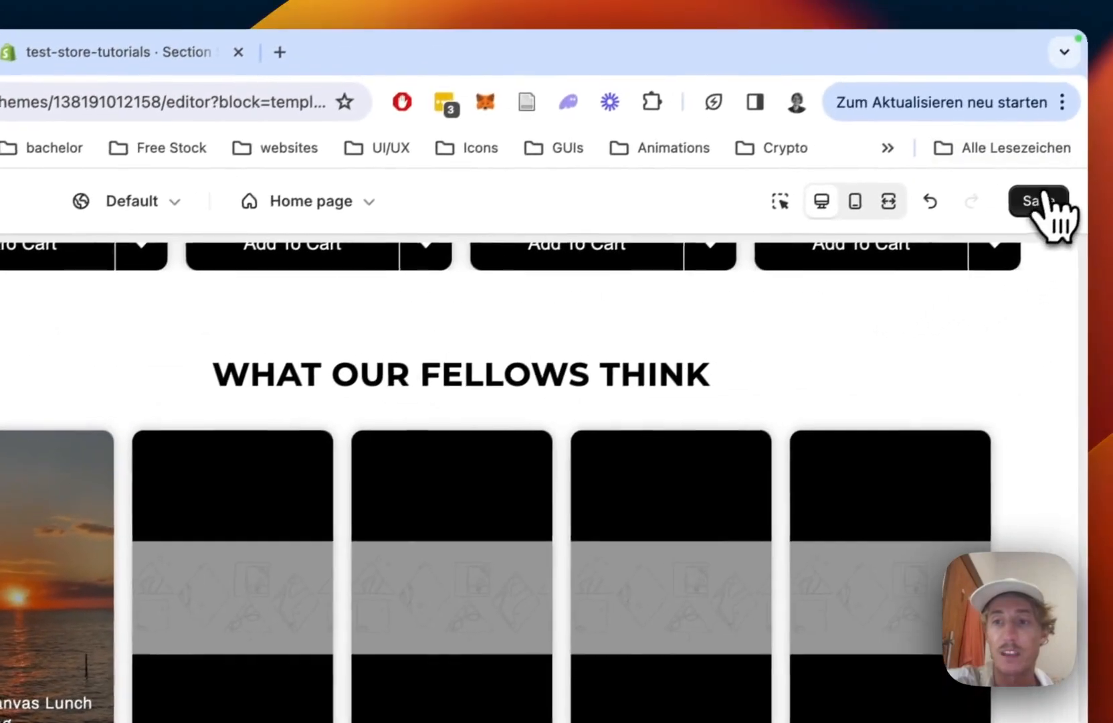
- Save the theme changes
{"action": "left_click", "coordinate": [1105, 145]}
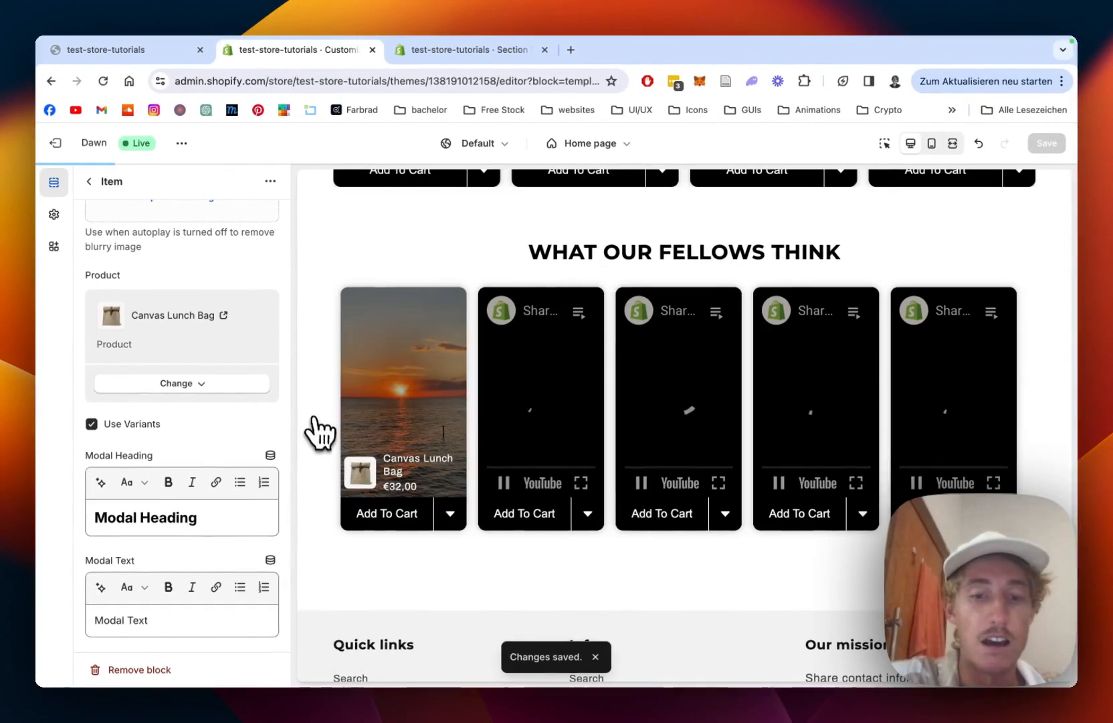
{"action": "scroll", "coordinate": [519, 415], "scroll_direction": "up", "scroll_amount": 5}
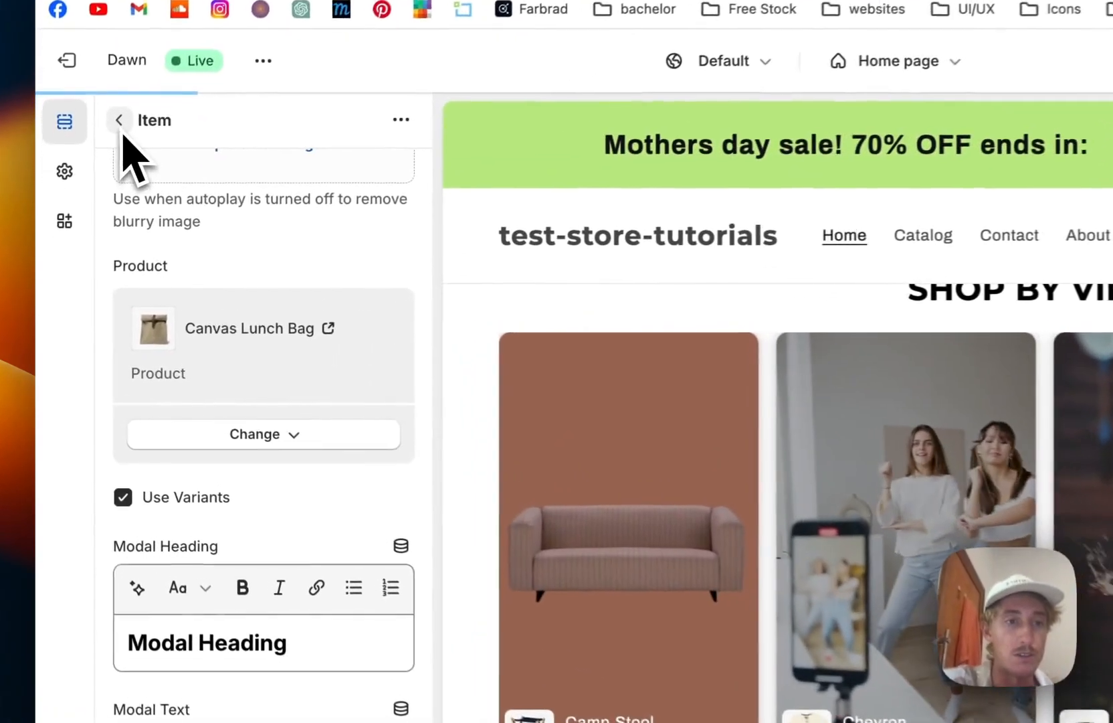
- Change the heading of the earlier Shoppable Video section to "SHOP BY VIDEOS" and format it as a numbered list
{"action": "left_click", "coordinate": [89, 181]}
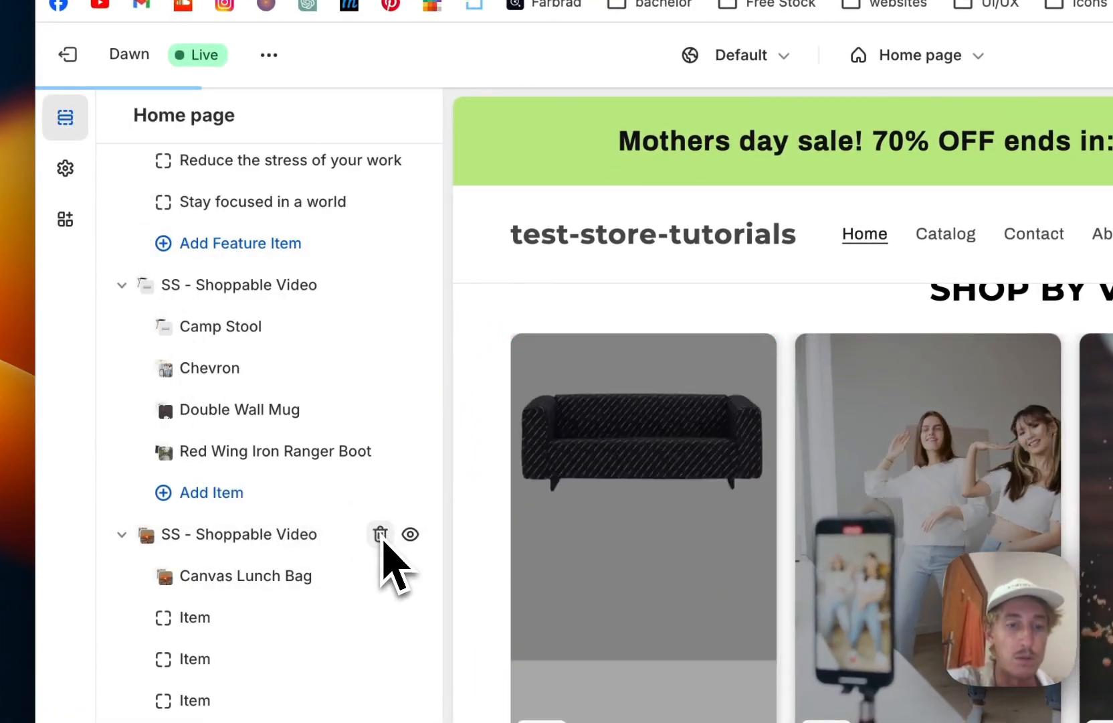
{"action": "scroll", "coordinate": [384, 543], "scroll_direction": "up", "scroll_amount": 4}
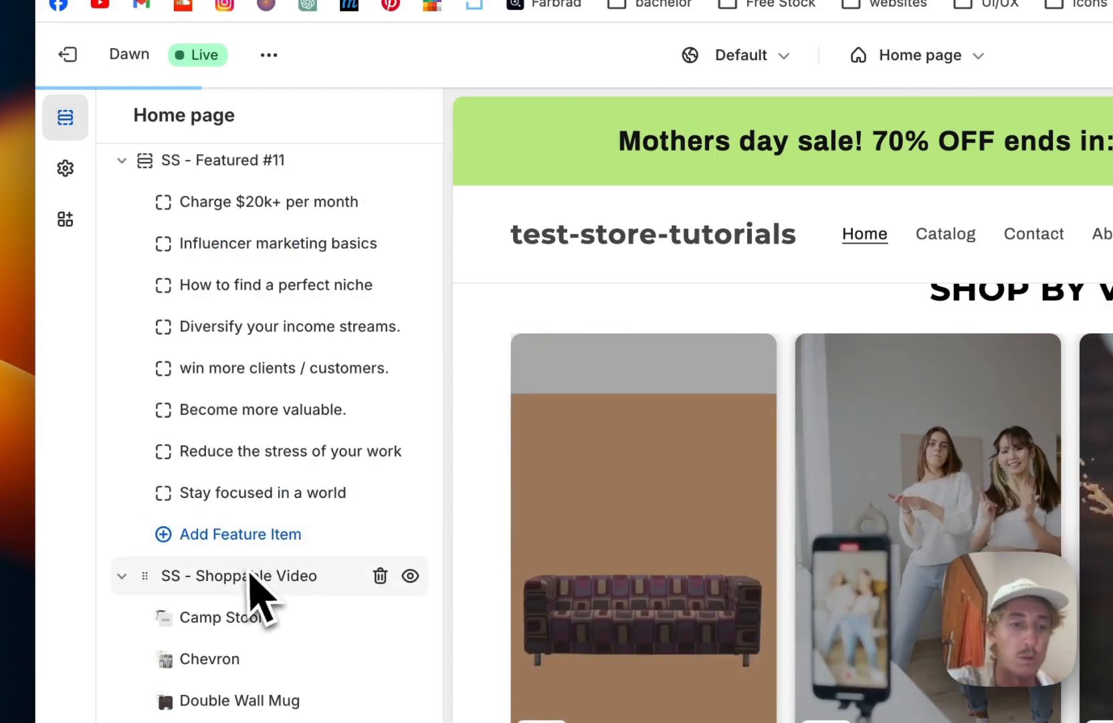
{"action": "left_click", "coordinate": [247, 580]}
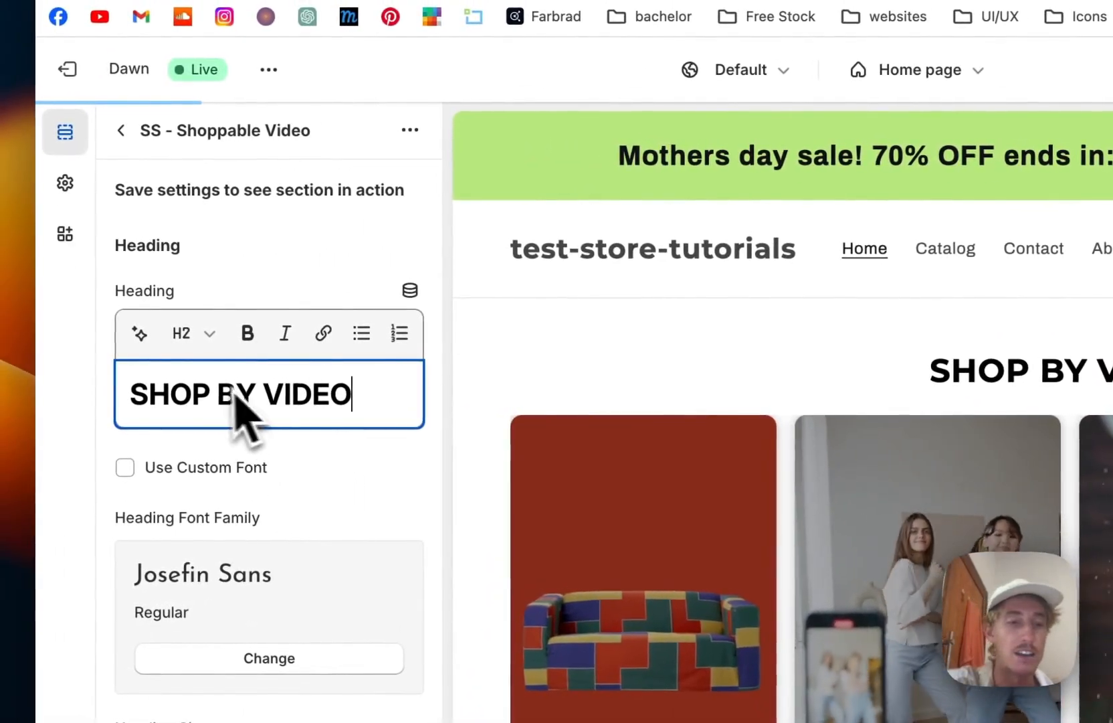
{"action": "type", "text": "S"}
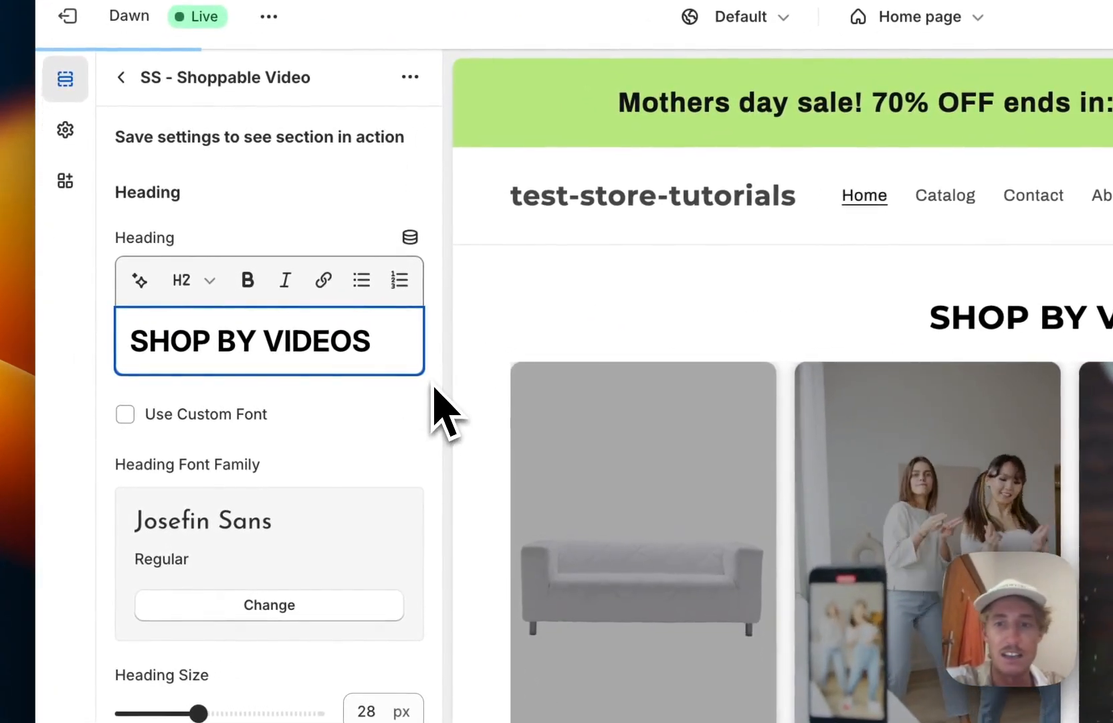
{"action": "key", "text": "super+shift+7"}
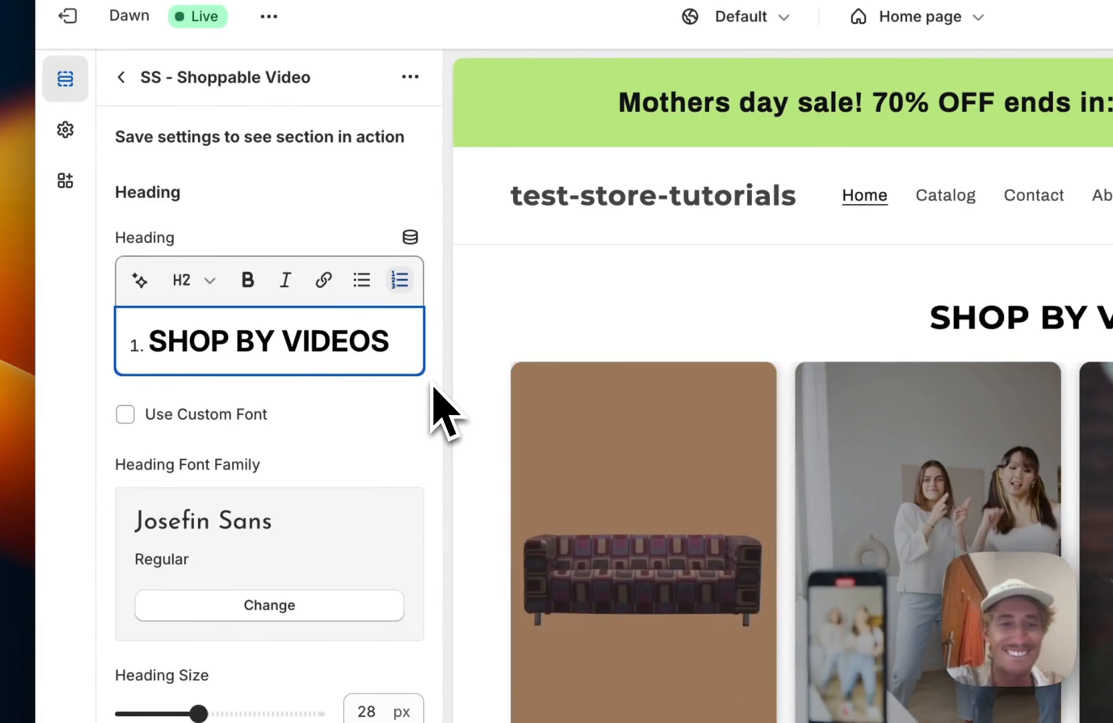
- Review the section's heading font, size, line height and text alignment settings
{"action": "scroll", "coordinate": [432, 391], "scroll_direction": "down", "scroll_amount": 1}
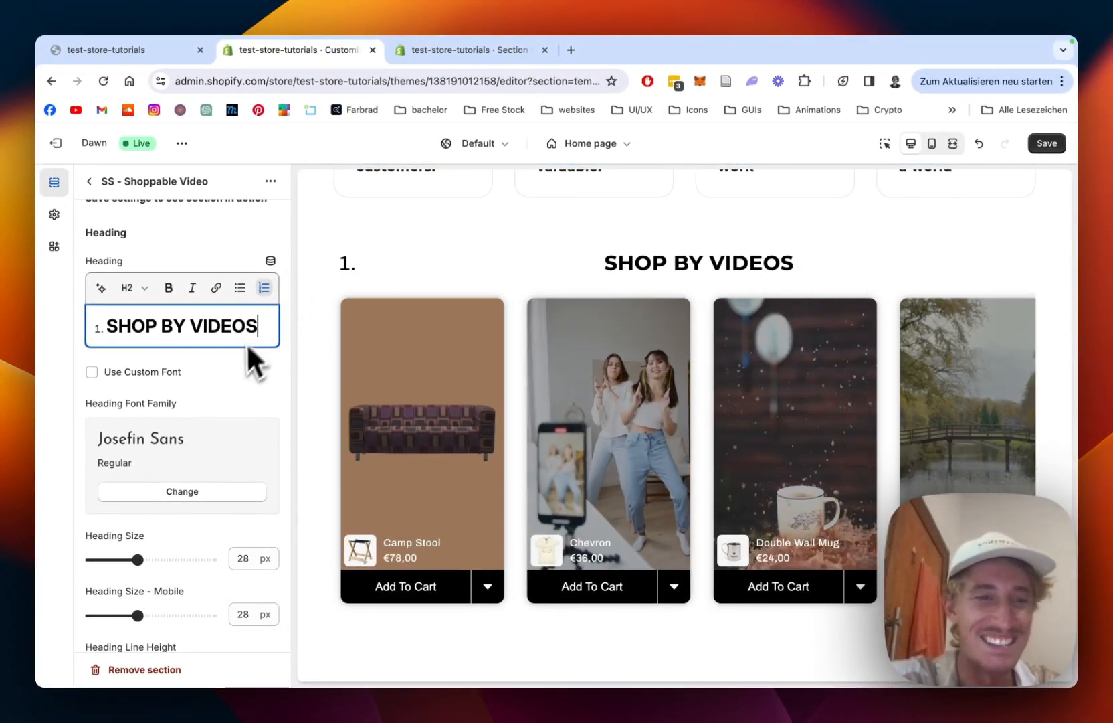
{"action": "scroll", "coordinate": [248, 339], "scroll_direction": "down", "scroll_amount": 1}
{"action": "scroll", "coordinate": [239, 363], "scroll_direction": "down", "scroll_amount": 5}
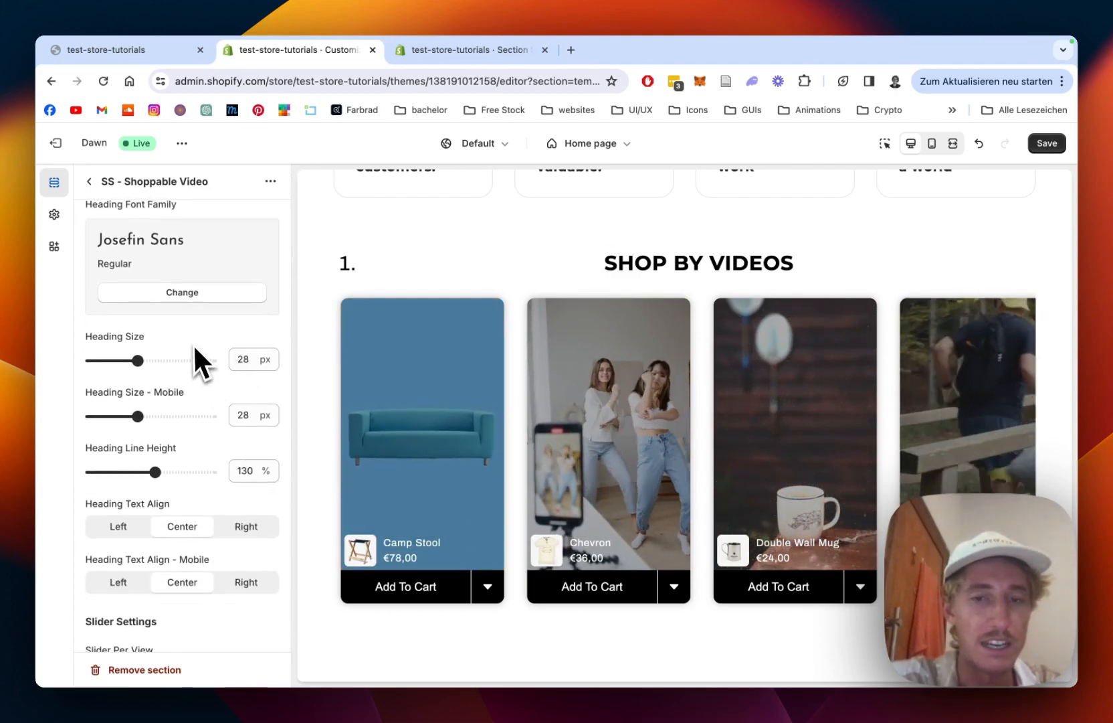
{"action": "scroll", "coordinate": [176, 342], "scroll_direction": "down", "scroll_amount": 2}
{"action": "scroll", "coordinate": [171, 343], "scroll_direction": "down", "scroll_amount": 7}
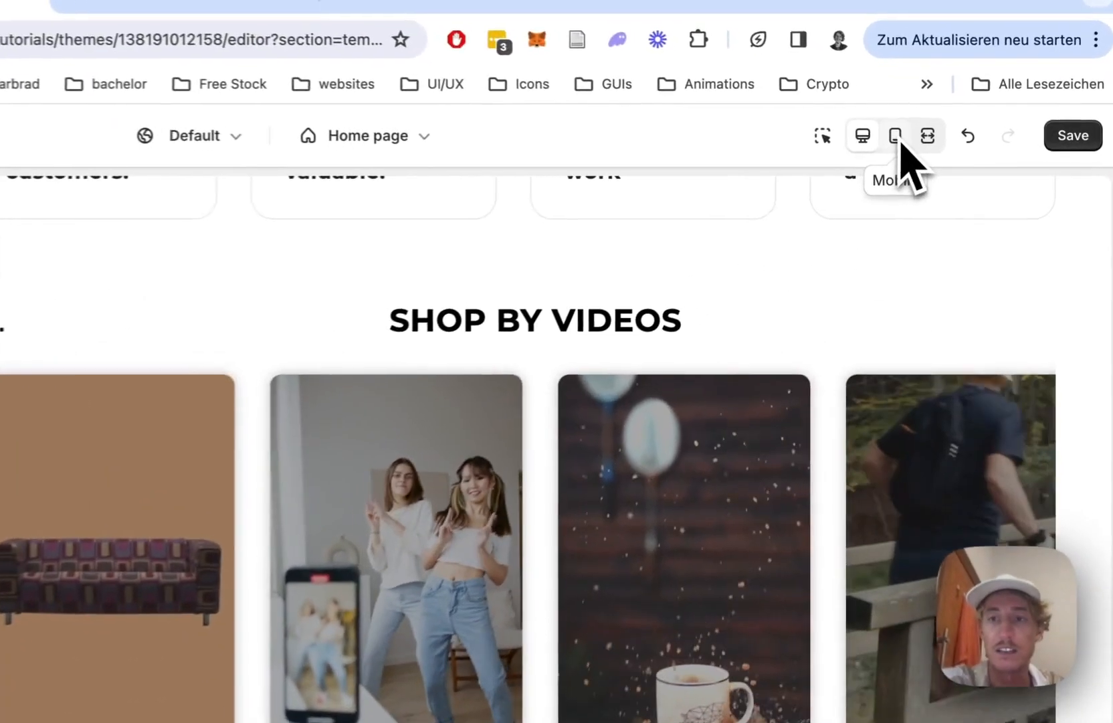
- Check how the Shoppable Video section looks and slides in the mobile preview, and return to the desktop preview
{"action": "left_click", "coordinate": [931, 144]}
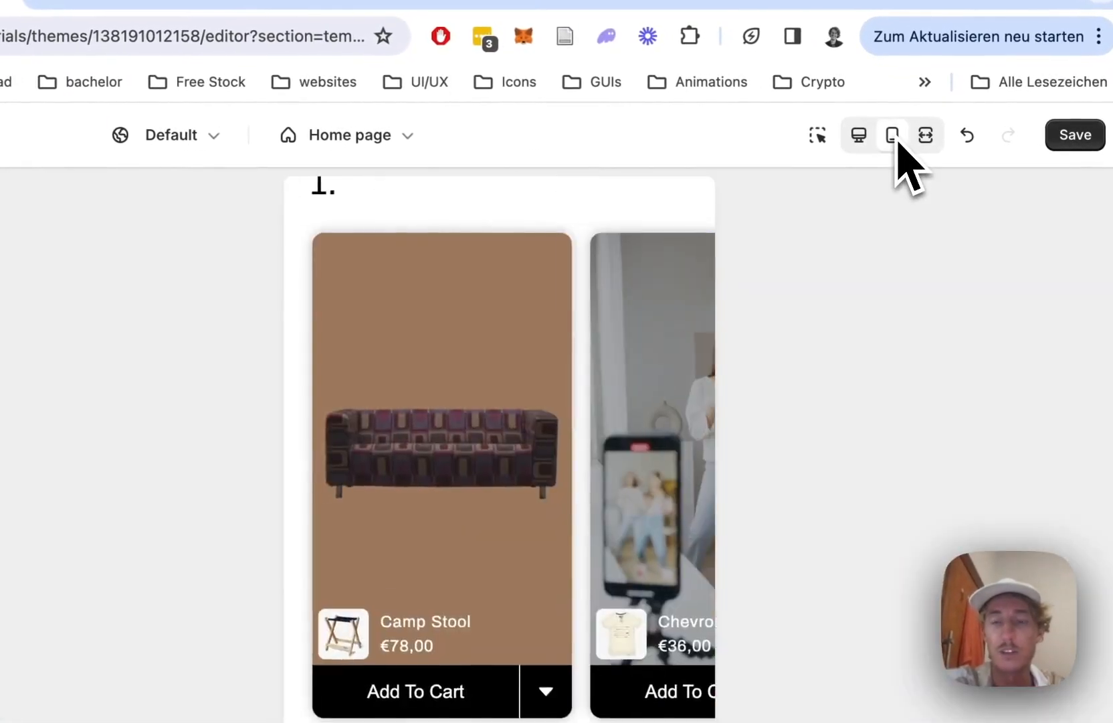
{"action": "scroll", "coordinate": [530, 442], "scroll_direction": "down", "scroll_amount": 10}
{"action": "scroll", "coordinate": [459, 477], "scroll_direction": "up", "scroll_amount": 5}
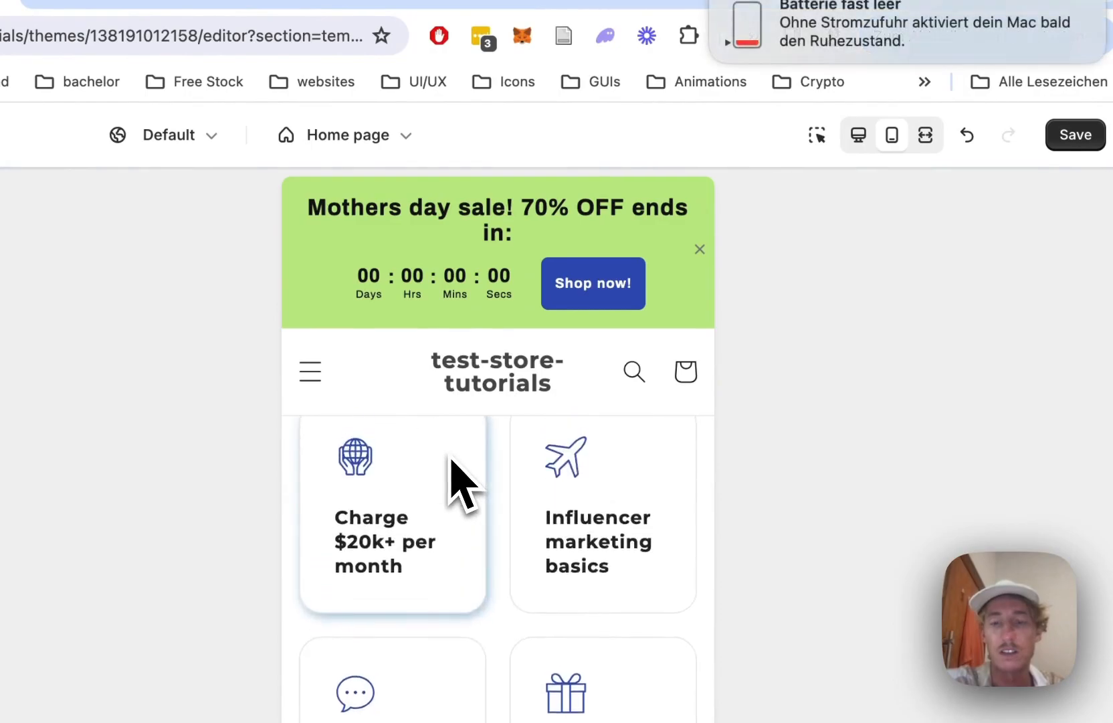
{"action": "scroll", "coordinate": [450, 455], "scroll_direction": "down", "scroll_amount": 8}
{"action": "scroll", "coordinate": [455, 468], "scroll_direction": "up", "scroll_amount": 10}
{"action": "scroll", "coordinate": [455, 477], "scroll_direction": "down", "scroll_amount": 2}
{"action": "left_click_drag", "start_coordinate": [536, 492], "coordinate": [645, 497]}
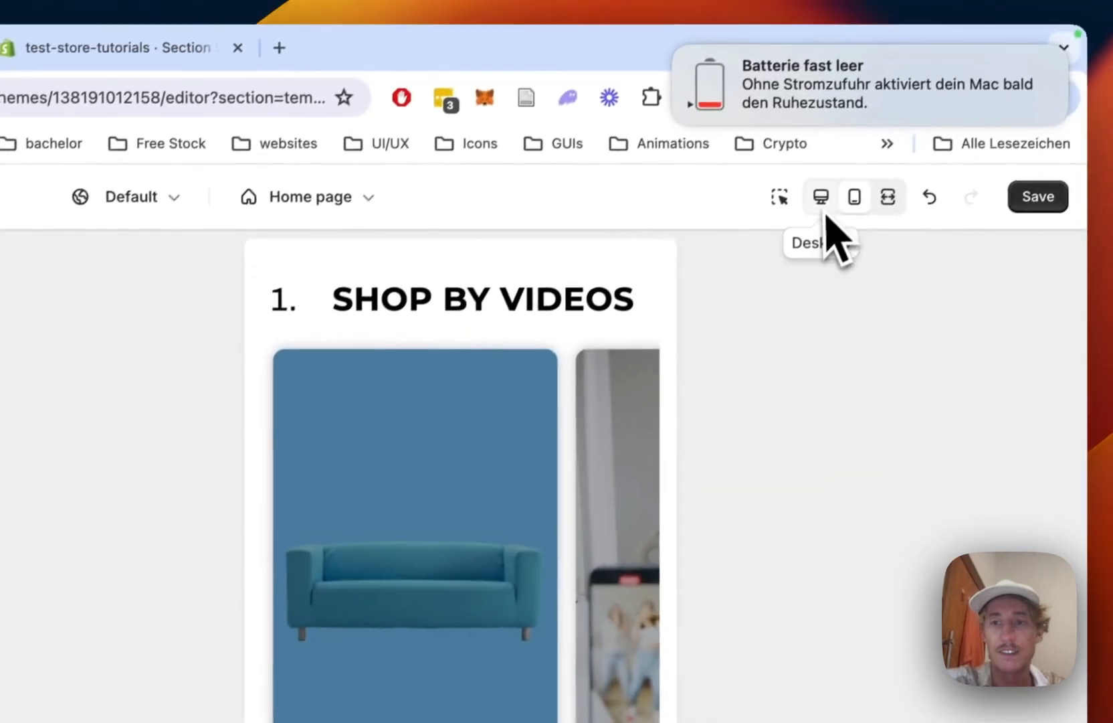
{"action": "left_click", "coordinate": [925, 80]}
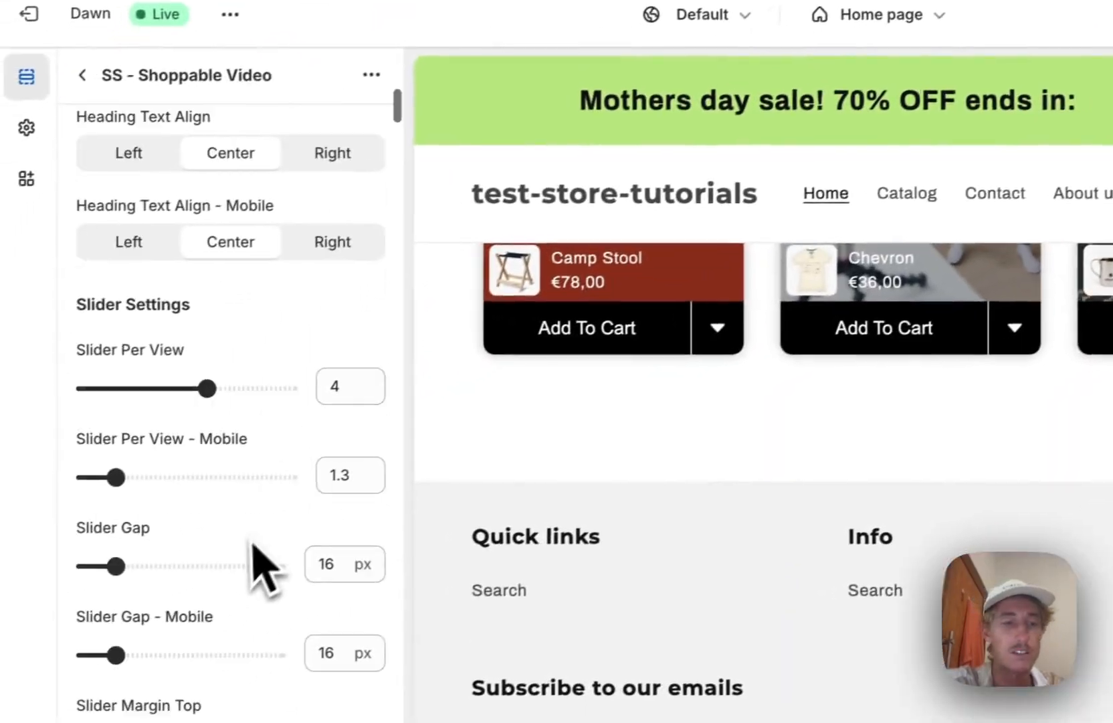
- Review the section's slider and slide settings and view the available video aspect ratio options
{"action": "scroll", "coordinate": [264, 572], "scroll_direction": "down", "scroll_amount": 5}
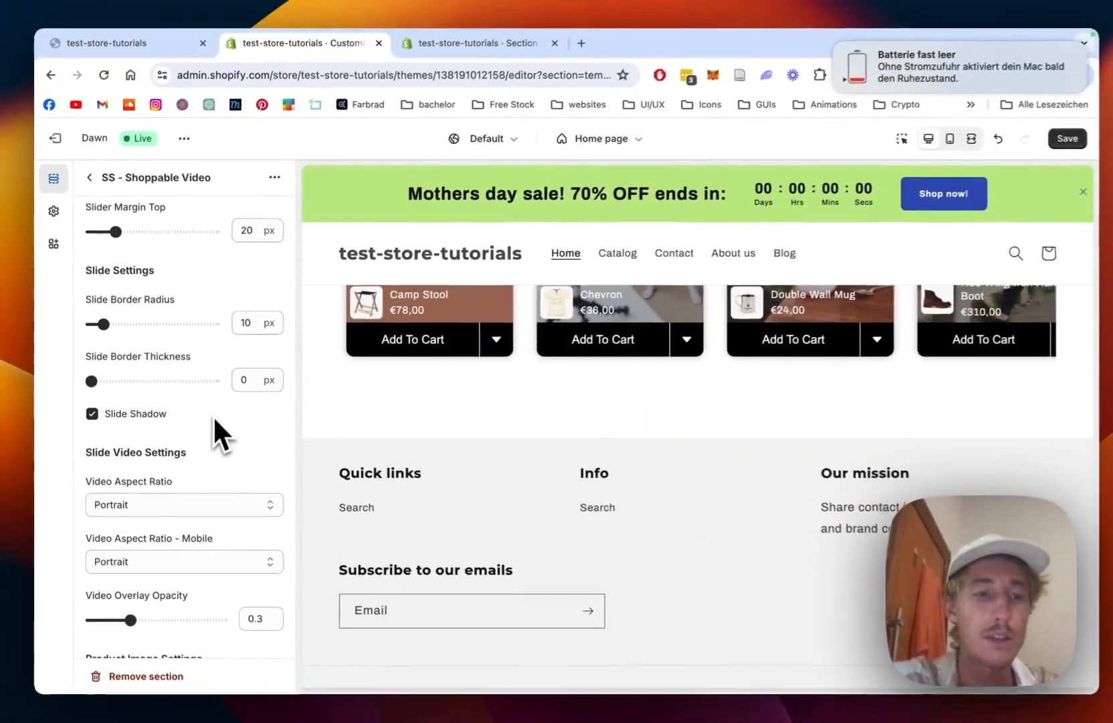
{"action": "scroll", "coordinate": [238, 416], "scroll_direction": "up", "scroll_amount": 2}
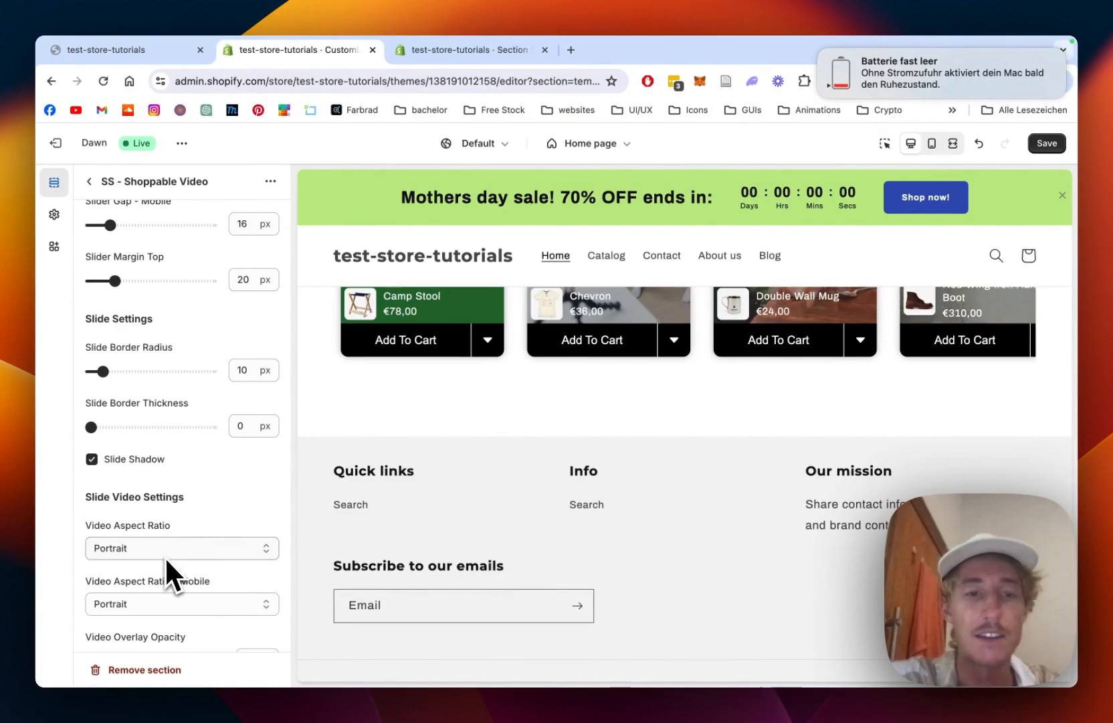
{"action": "scroll", "coordinate": [273, 452], "scroll_direction": "up", "scroll_amount": 3}
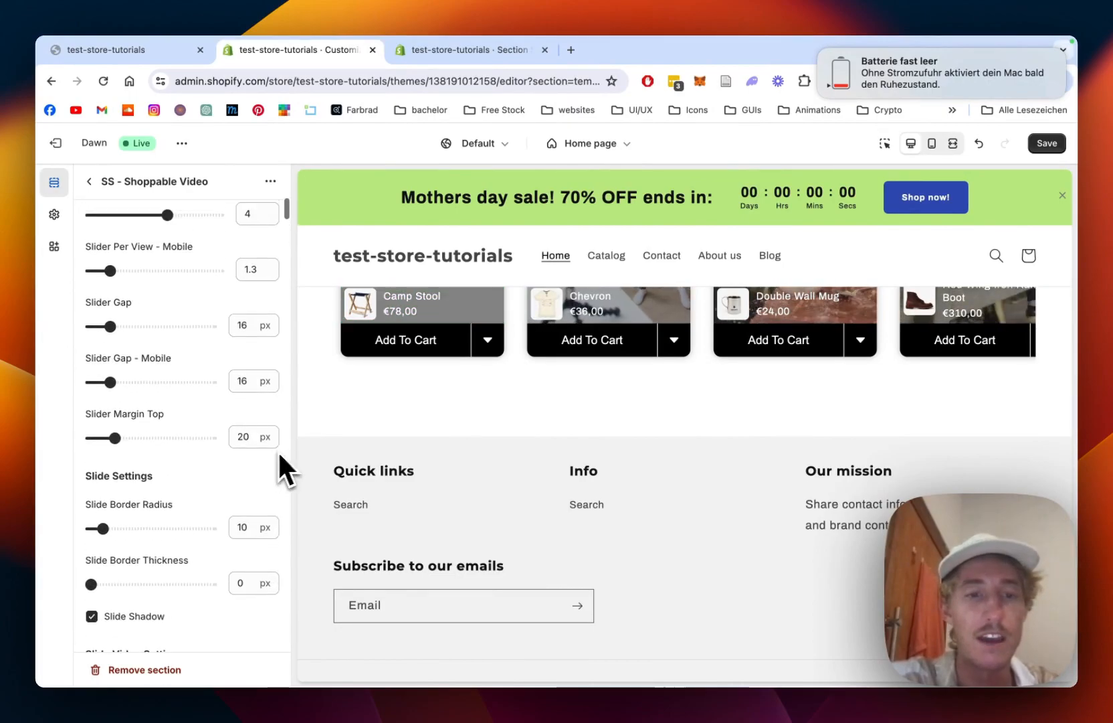
{"action": "scroll", "coordinate": [208, 522], "scroll_direction": "down", "scroll_amount": 4}
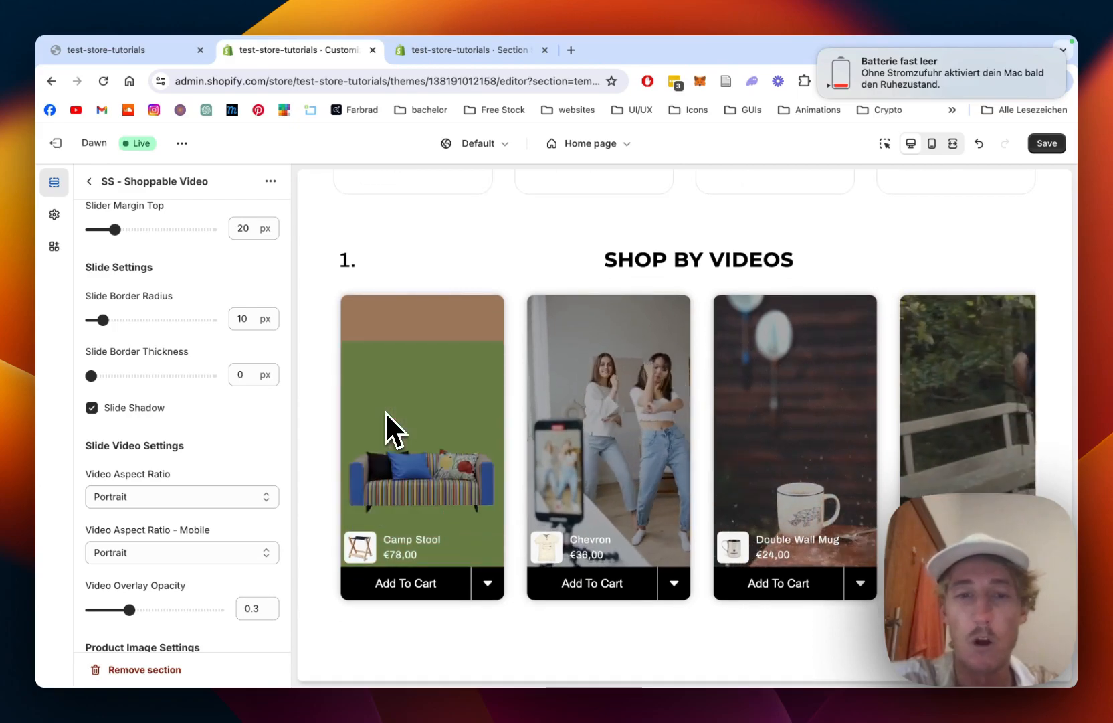
{"action": "scroll", "coordinate": [192, 439], "scroll_direction": "down", "scroll_amount": 1}
{"action": "left_click", "coordinate": [167, 457]}
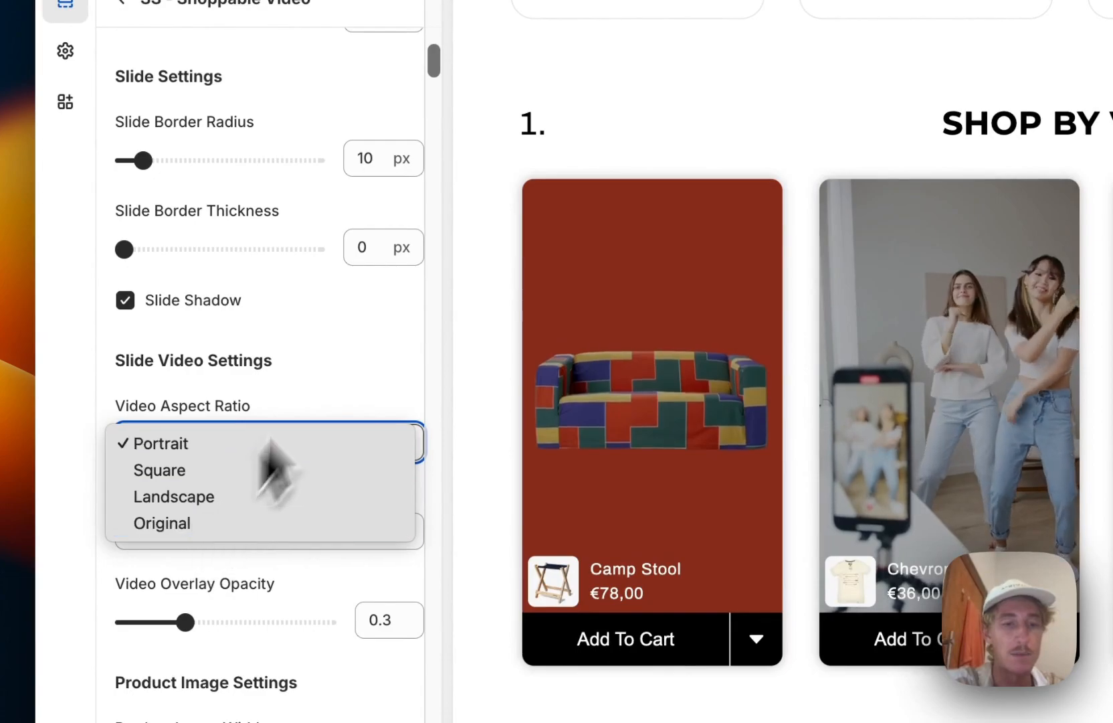
{"action": "left_click", "coordinate": [362, 314]}
- Examine the section's product image, title, price, add-to-cart button, variants and modal settings
{"action": "scroll", "coordinate": [360, 352], "scroll_direction": "down", "scroll_amount": 5}
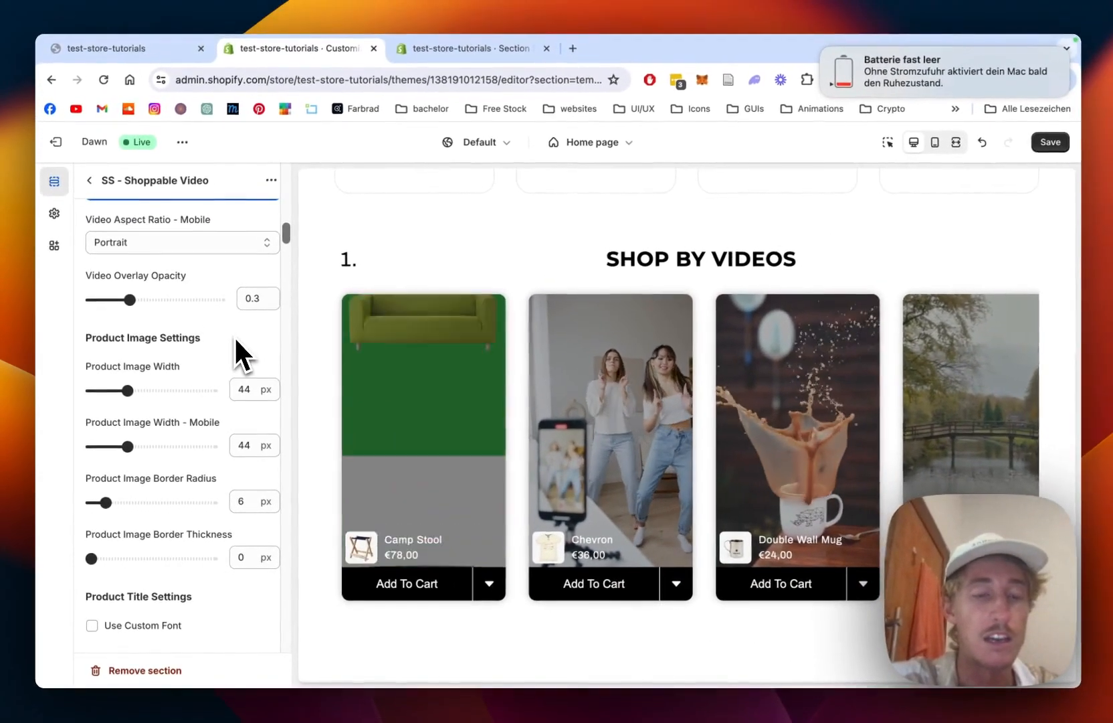
{"action": "scroll", "coordinate": [234, 340], "scroll_direction": "down", "scroll_amount": 1}
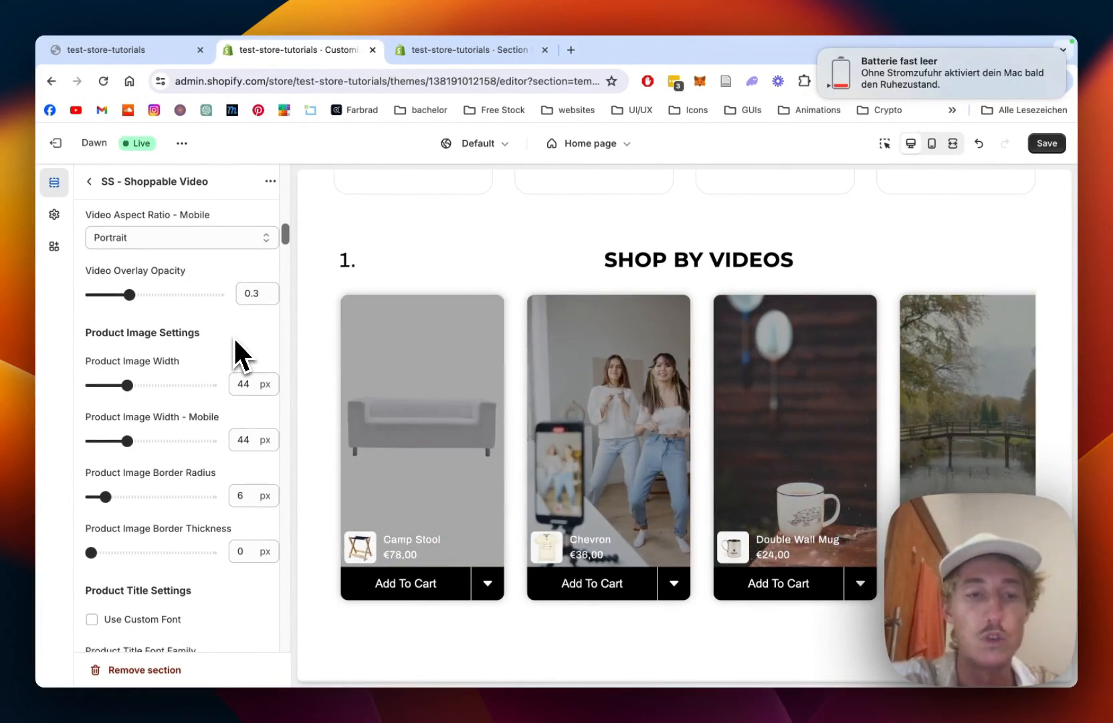
{"action": "scroll", "coordinate": [234, 341], "scroll_direction": "down", "scroll_amount": 10}
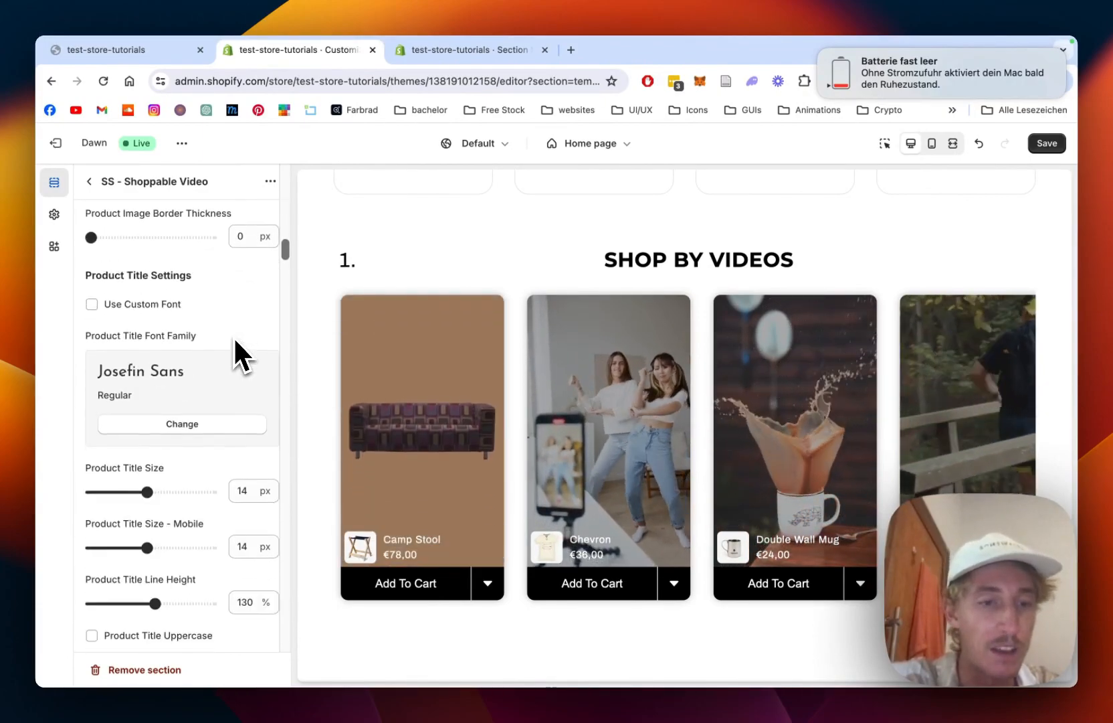
{"action": "scroll", "coordinate": [236, 348], "scroll_direction": "down", "scroll_amount": 5}
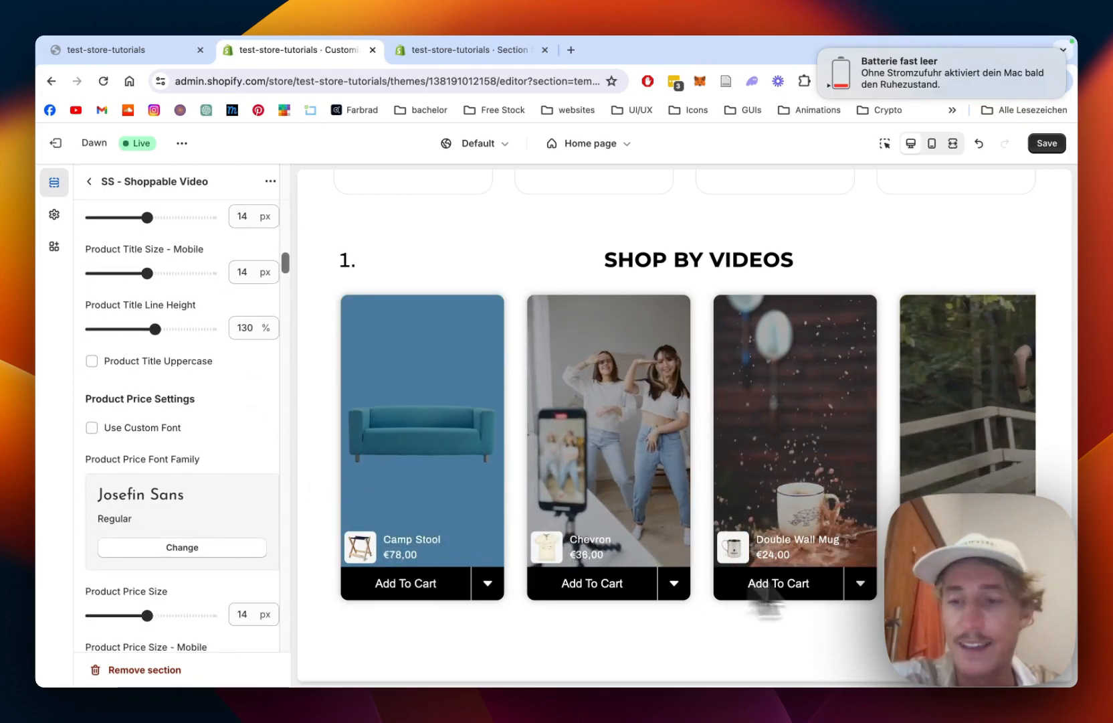
{"action": "scroll", "coordinate": [204, 355], "scroll_direction": "down", "scroll_amount": 15}
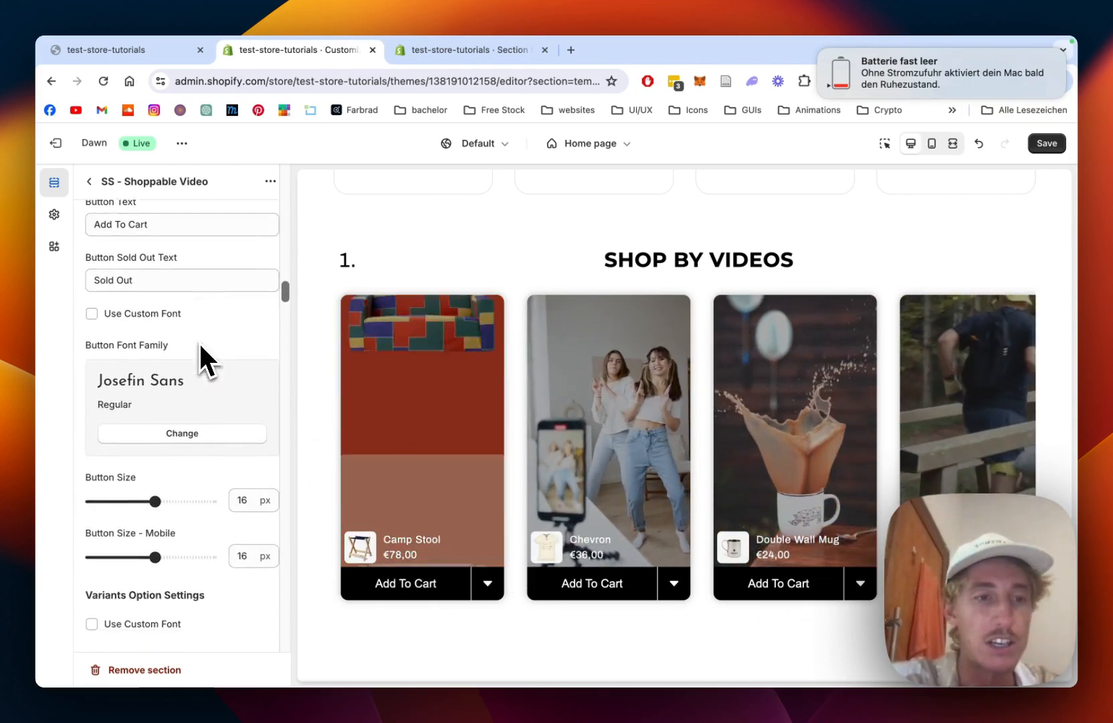
{"action": "scroll", "coordinate": [200, 348], "scroll_direction": "up", "scroll_amount": 2}
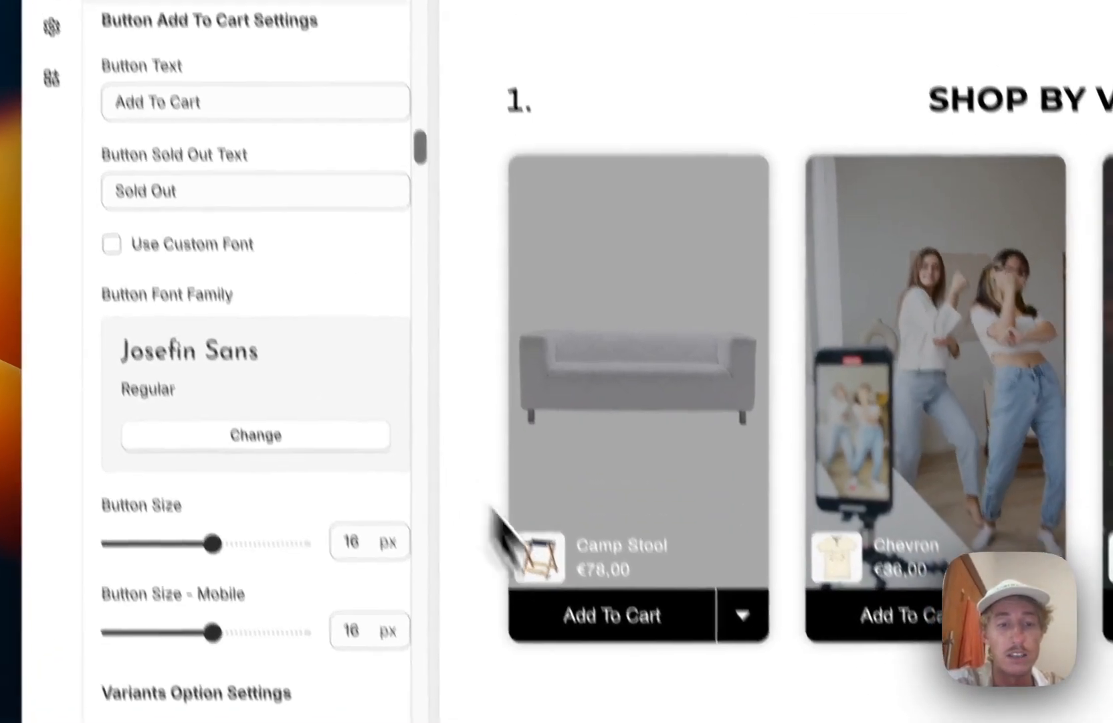
{"action": "scroll", "coordinate": [248, 368], "scroll_direction": "down", "scroll_amount": 8}
{"action": "scroll", "coordinate": [231, 398], "scroll_direction": "down", "scroll_amount": 10}
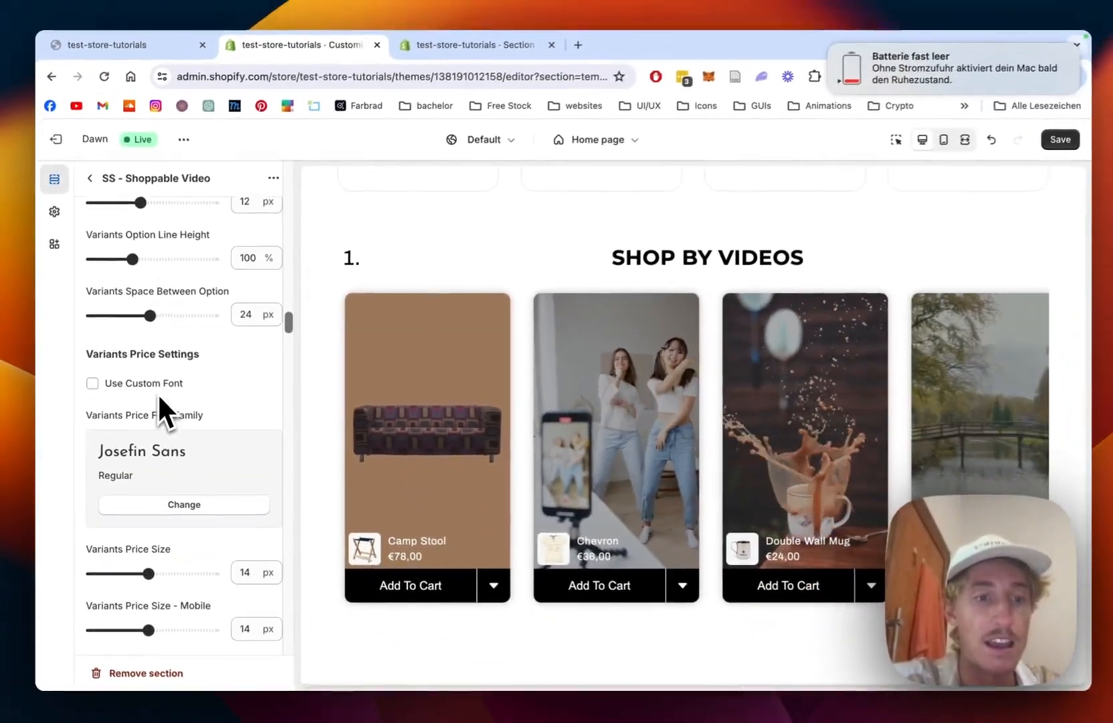
{"action": "scroll", "coordinate": [156, 393], "scroll_direction": "up", "scroll_amount": 1}
{"action": "scroll", "coordinate": [156, 394], "scroll_direction": "down", "scroll_amount": 8}
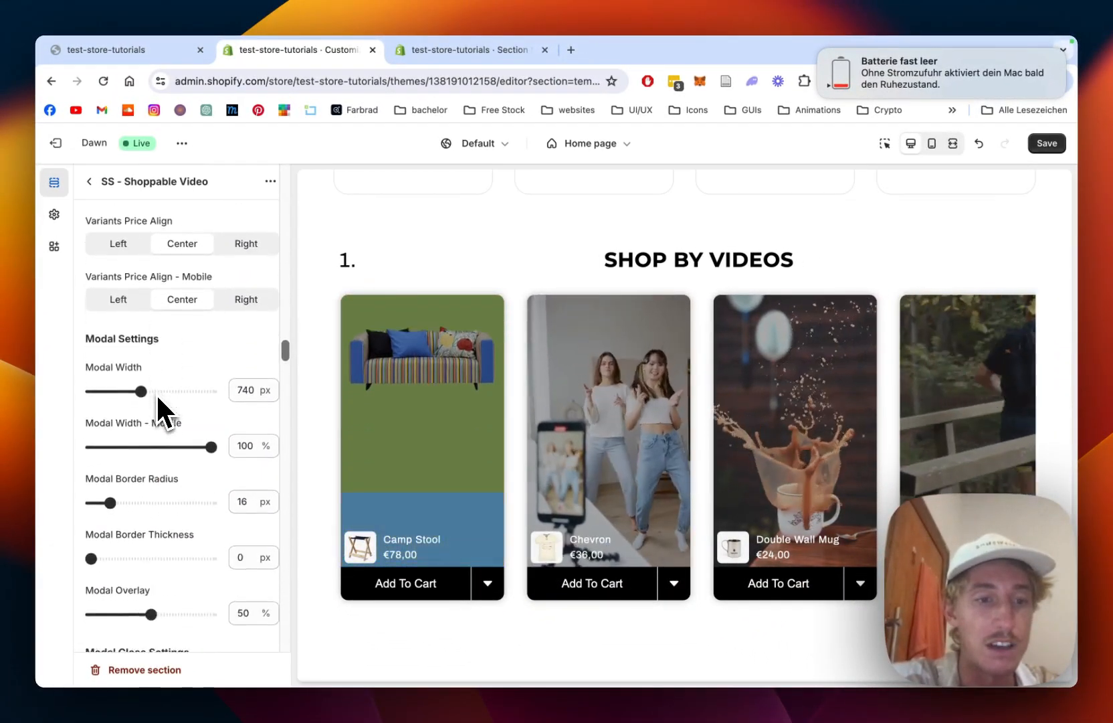
{"action": "scroll", "coordinate": [157, 396], "scroll_direction": "down", "scroll_amount": 10}
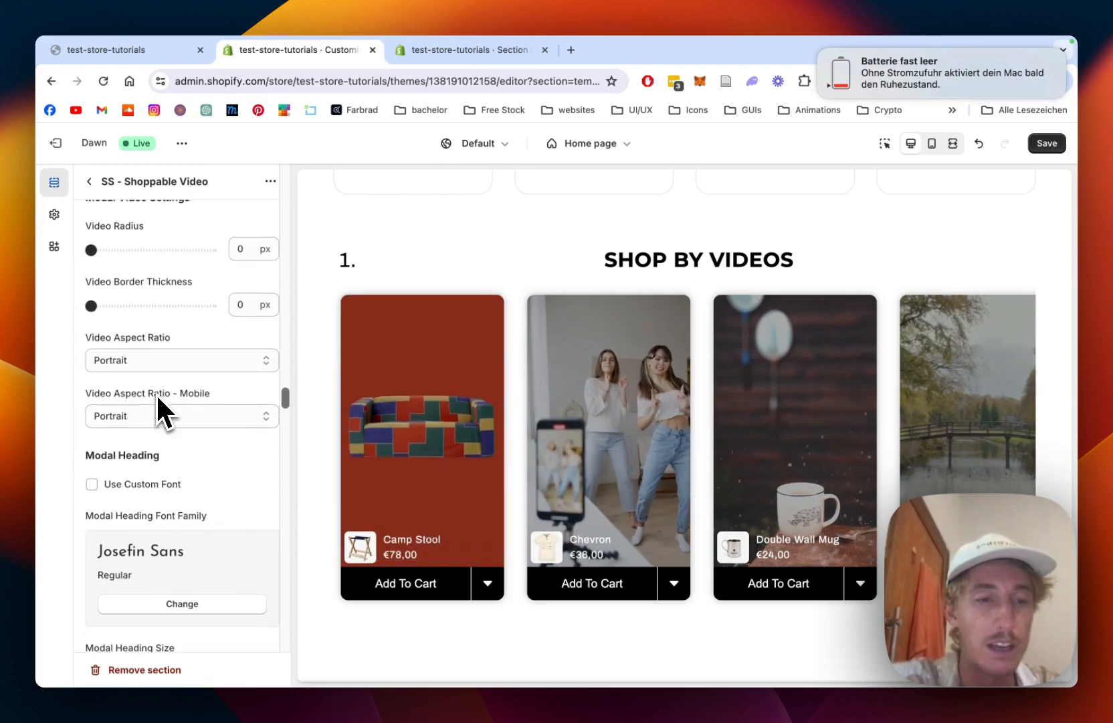
{"action": "scroll", "coordinate": [157, 396], "scroll_direction": "down", "scroll_amount": 15}
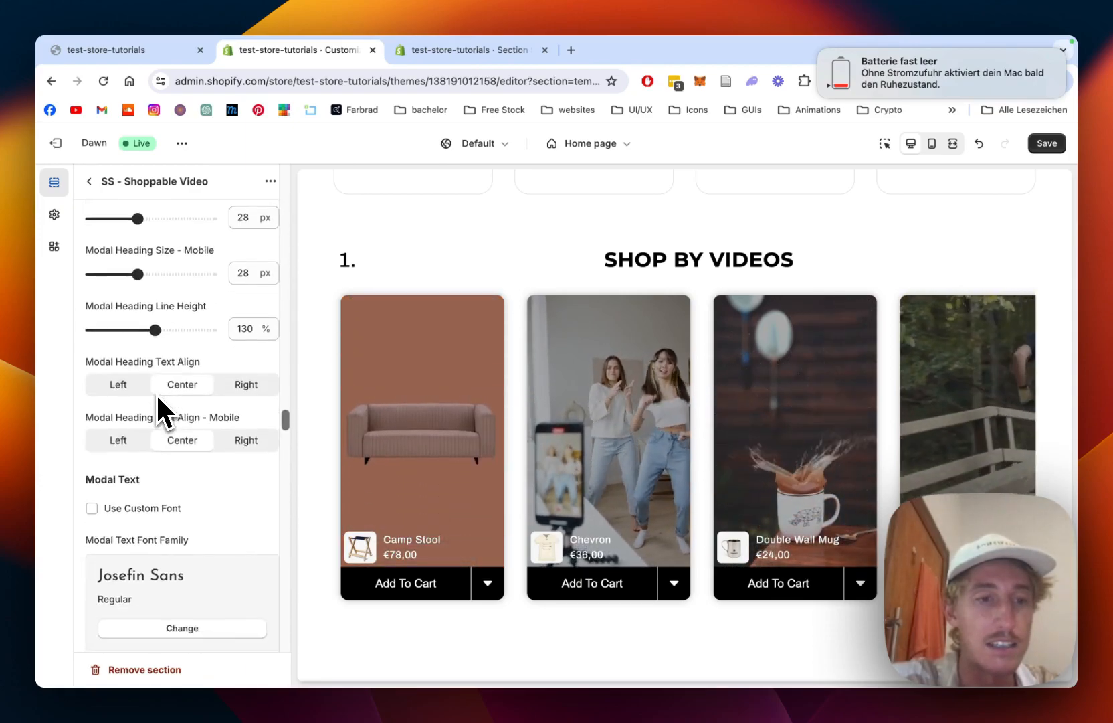
{"action": "scroll", "coordinate": [158, 399], "scroll_direction": "down", "scroll_amount": 12}
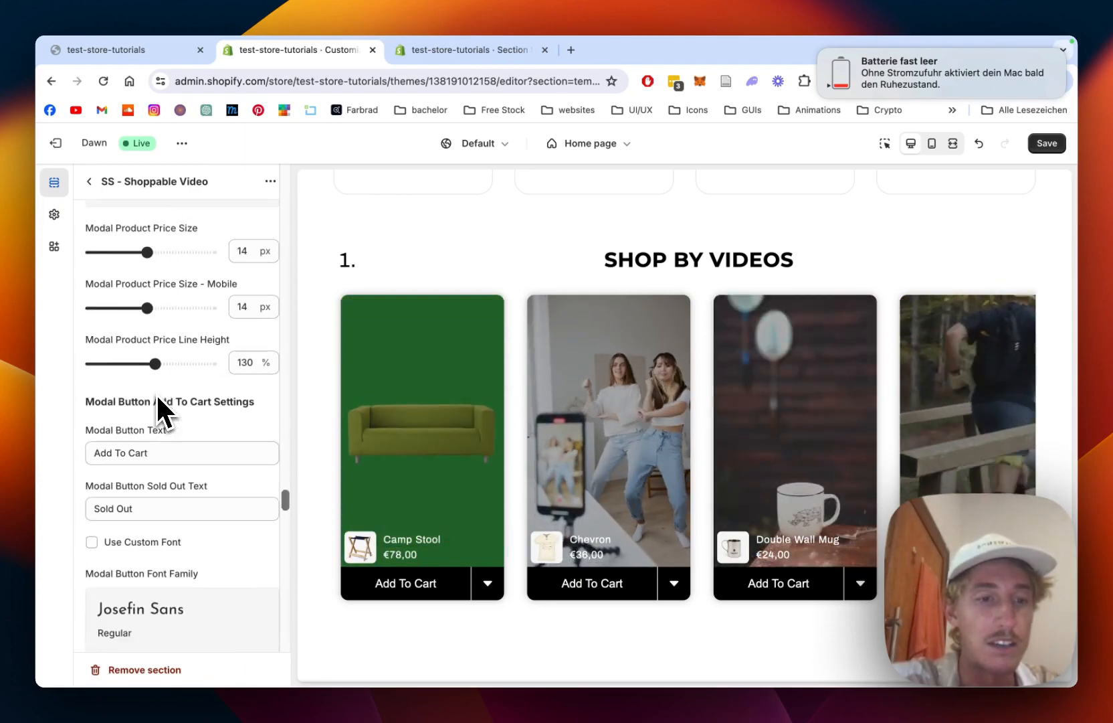
{"action": "scroll", "coordinate": [158, 411], "scroll_direction": "down", "scroll_amount": 15}
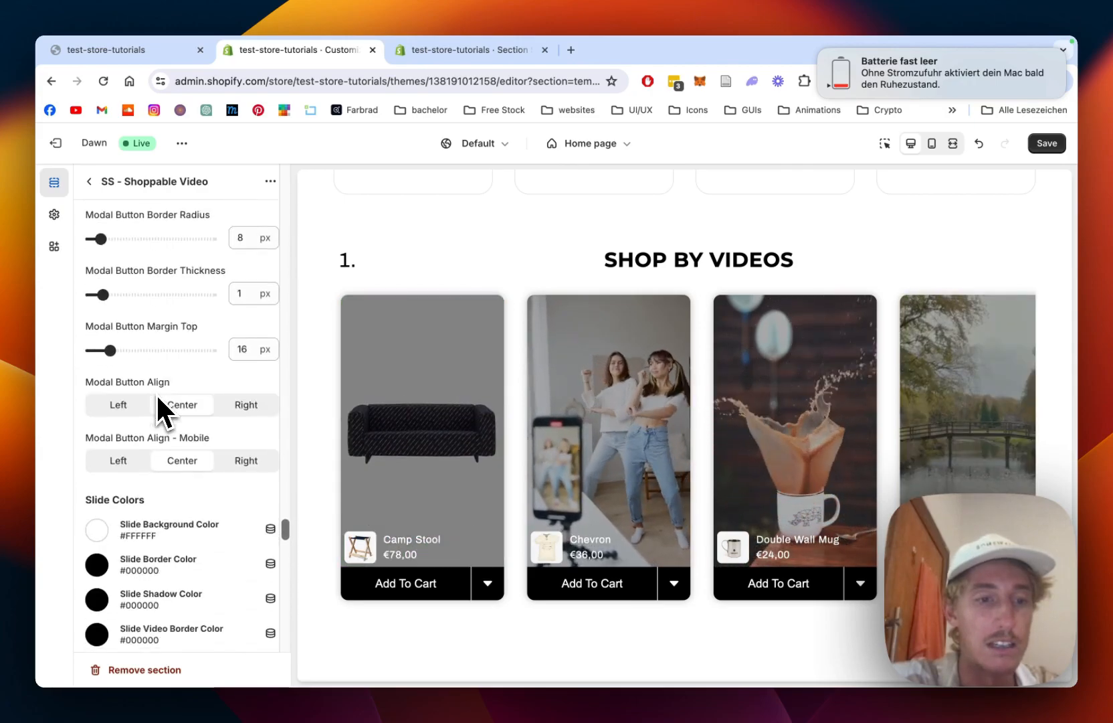
- Set the section's button background color to the red #DD1D1D
{"action": "scroll", "coordinate": [156, 395], "scroll_direction": "down", "scroll_amount": 5}
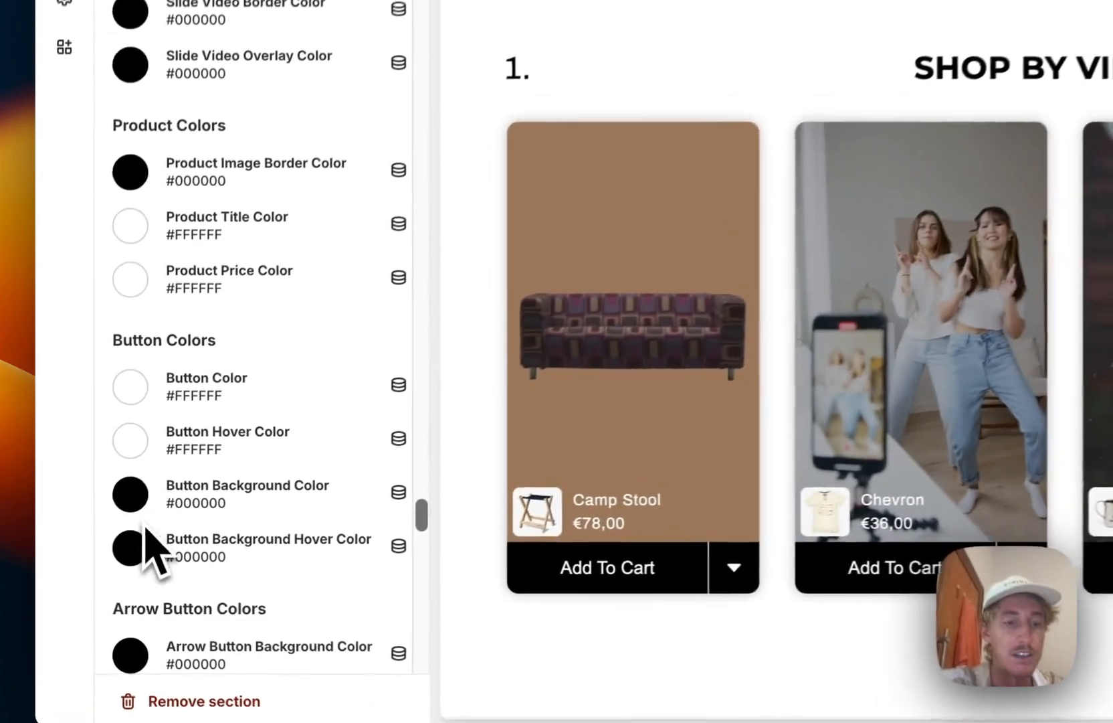
{"action": "left_click", "coordinate": [106, 523]}
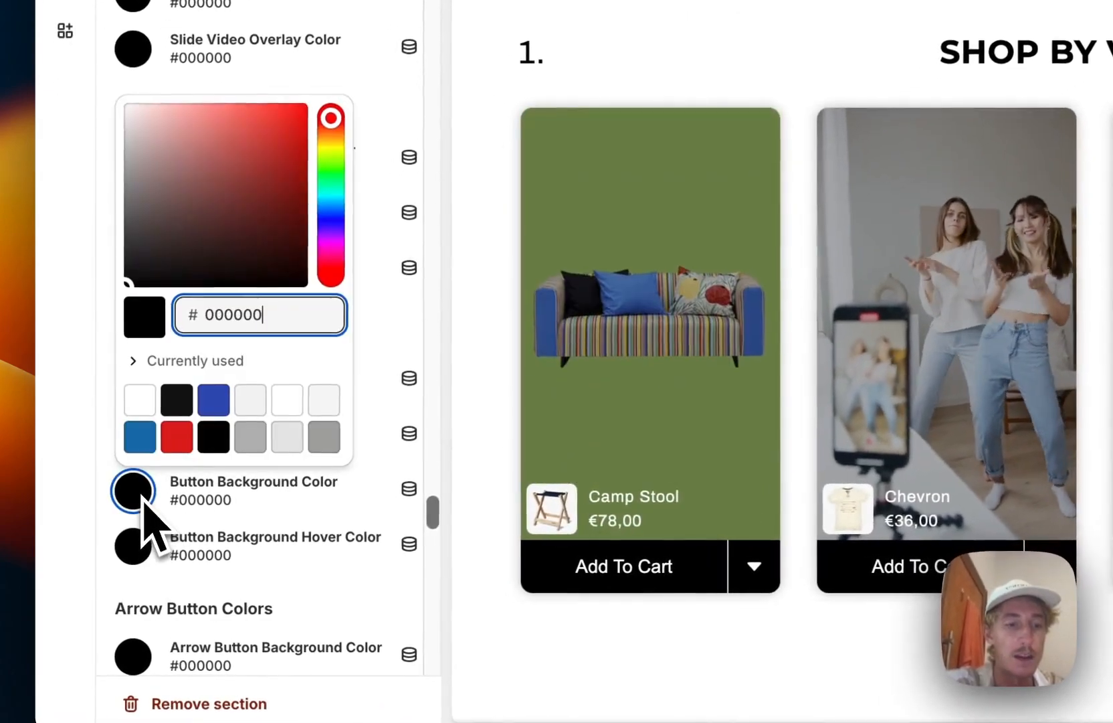
{"action": "left_click", "coordinate": [192, 439]}
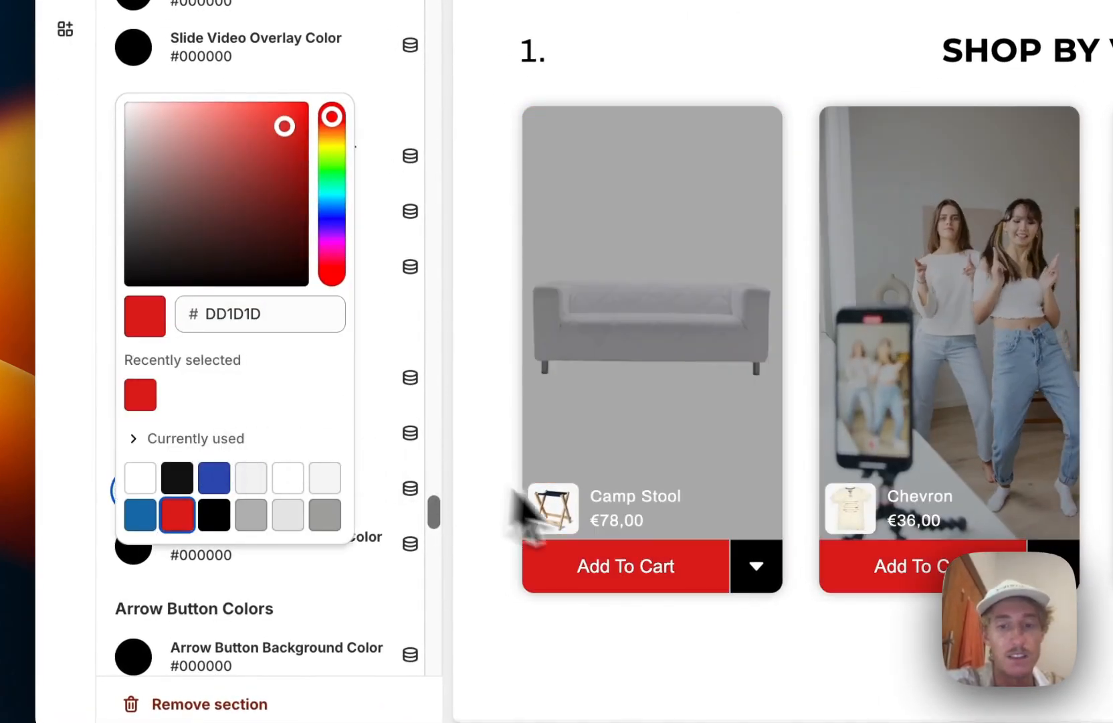
{"action": "left_click", "coordinate": [431, 331]}
- Review the section's arrow button, variants and modal color settings, and save the theme changes
{"action": "scroll", "coordinate": [340, 367], "scroll_direction": "down", "scroll_amount": 2}
{"action": "scroll", "coordinate": [340, 367], "scroll_direction": "down", "scroll_amount": 5}
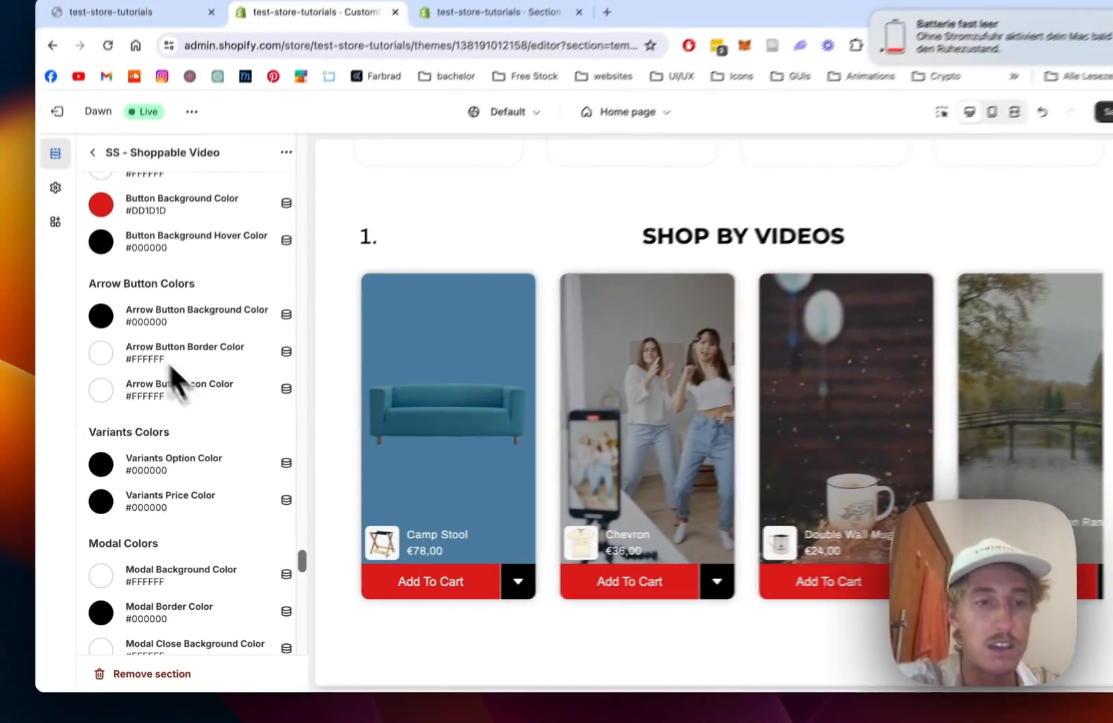
{"action": "scroll", "coordinate": [185, 393], "scroll_direction": "down", "scroll_amount": 5}
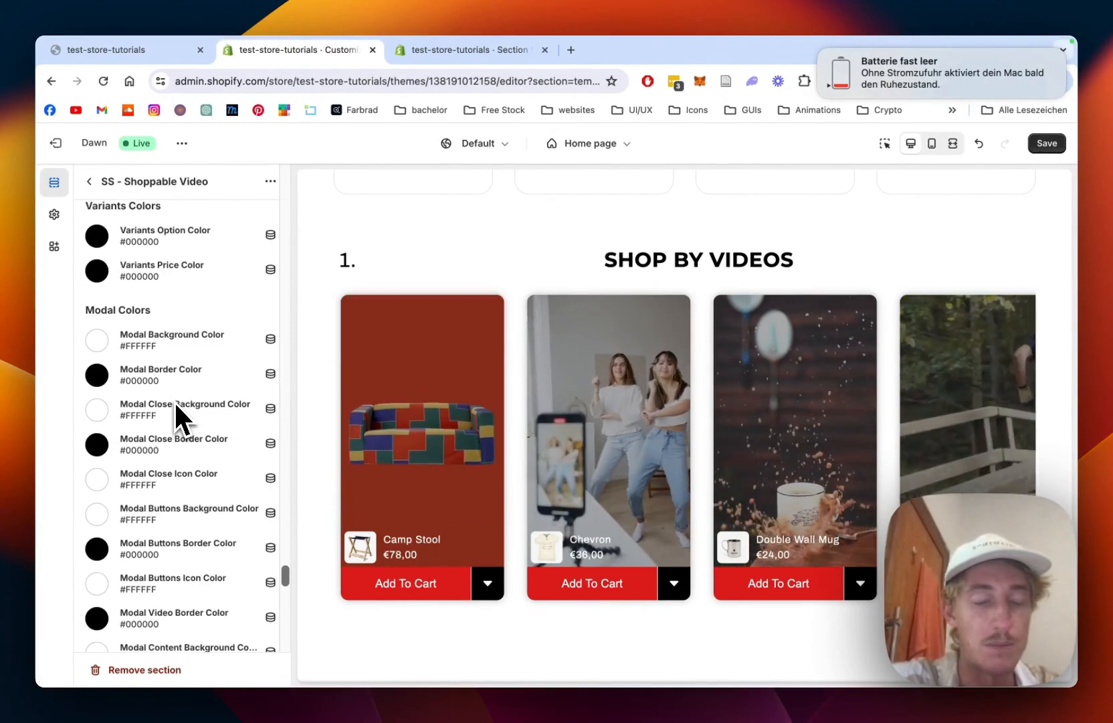
{"action": "scroll", "coordinate": [174, 400], "scroll_direction": "down", "scroll_amount": 2}
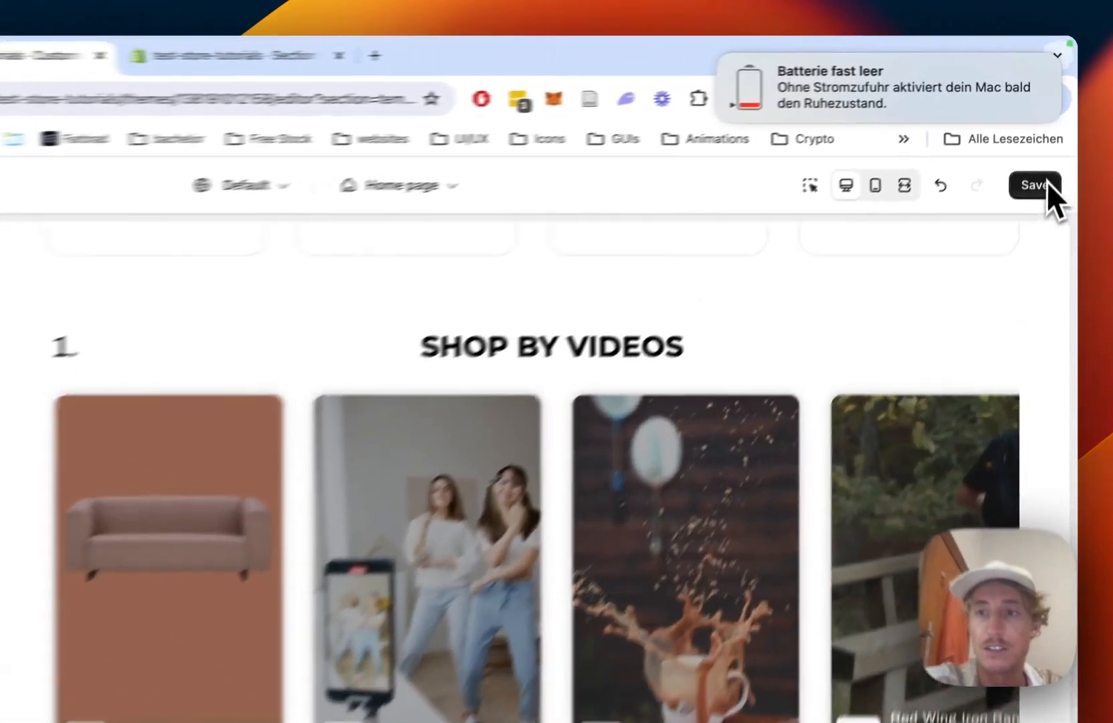
{"action": "left_click", "coordinate": [1047, 144]}
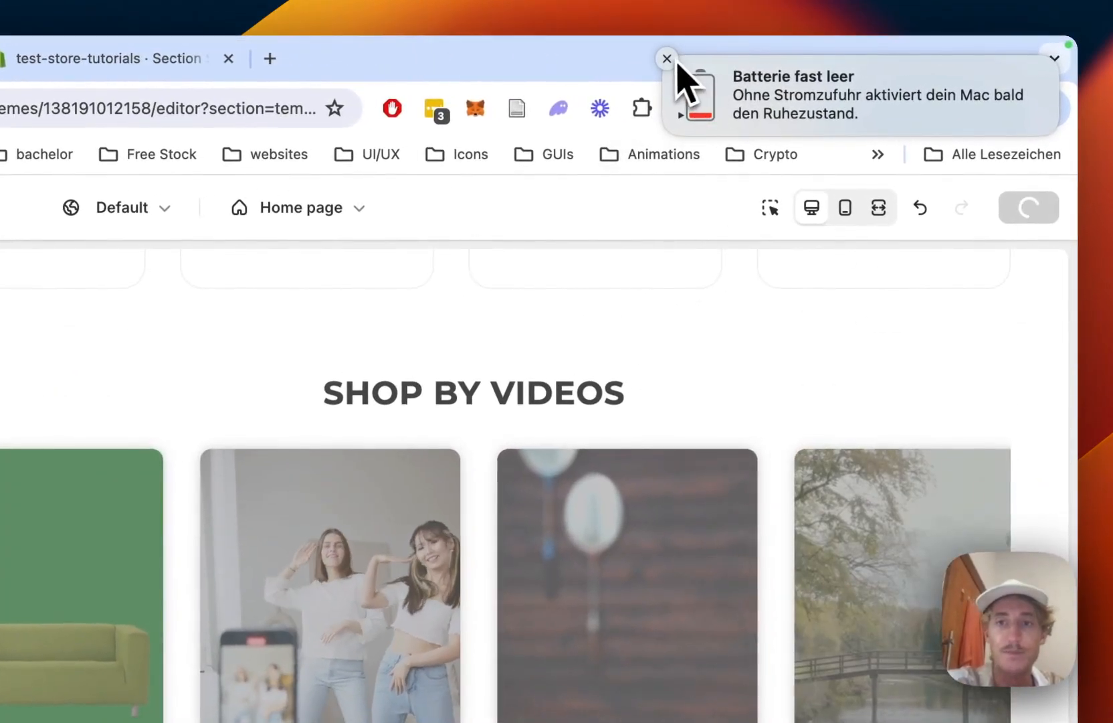
{"action": "left_click", "coordinate": [669, 60]}
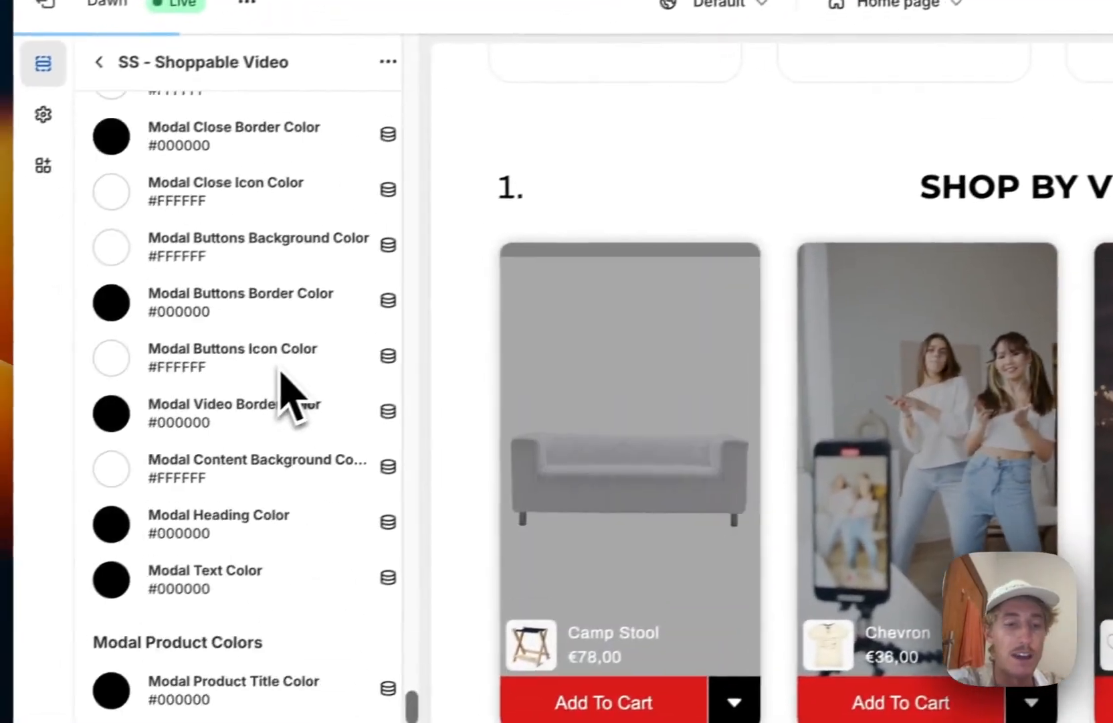
{"action": "scroll", "coordinate": [278, 375], "scroll_direction": "down", "scroll_amount": 5}
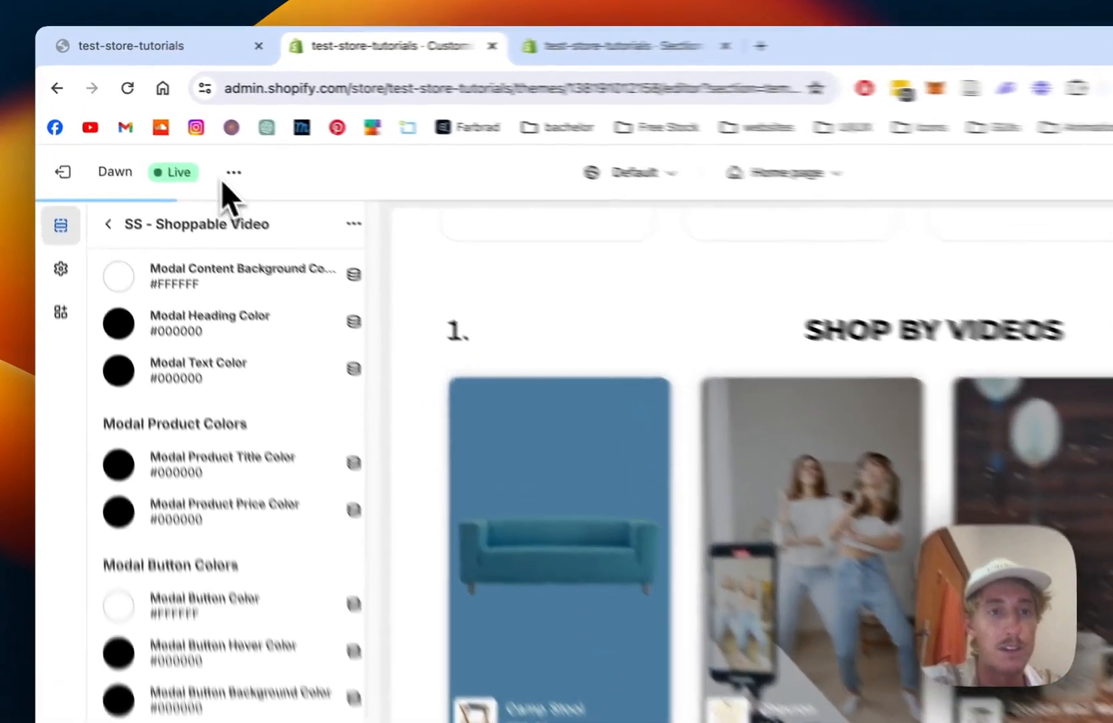
- View the live Dawn storefront and find the Shop By Videos section on its home page
{"action": "left_click", "coordinate": [232, 174]}
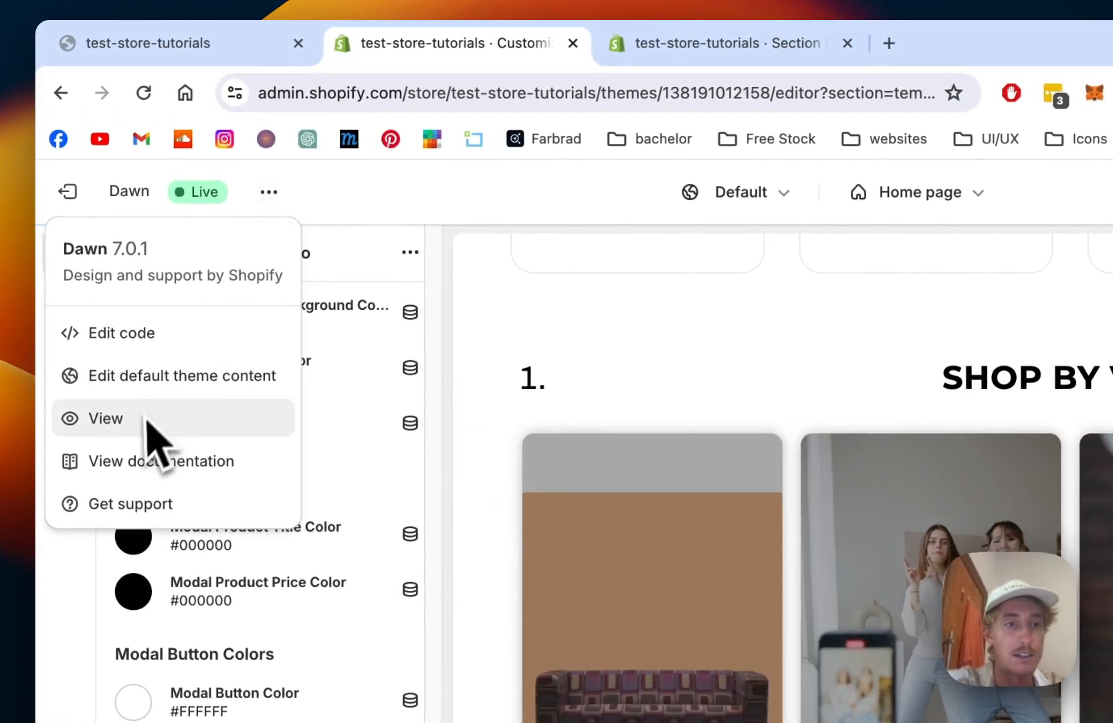
{"action": "left_click", "coordinate": [131, 376]}
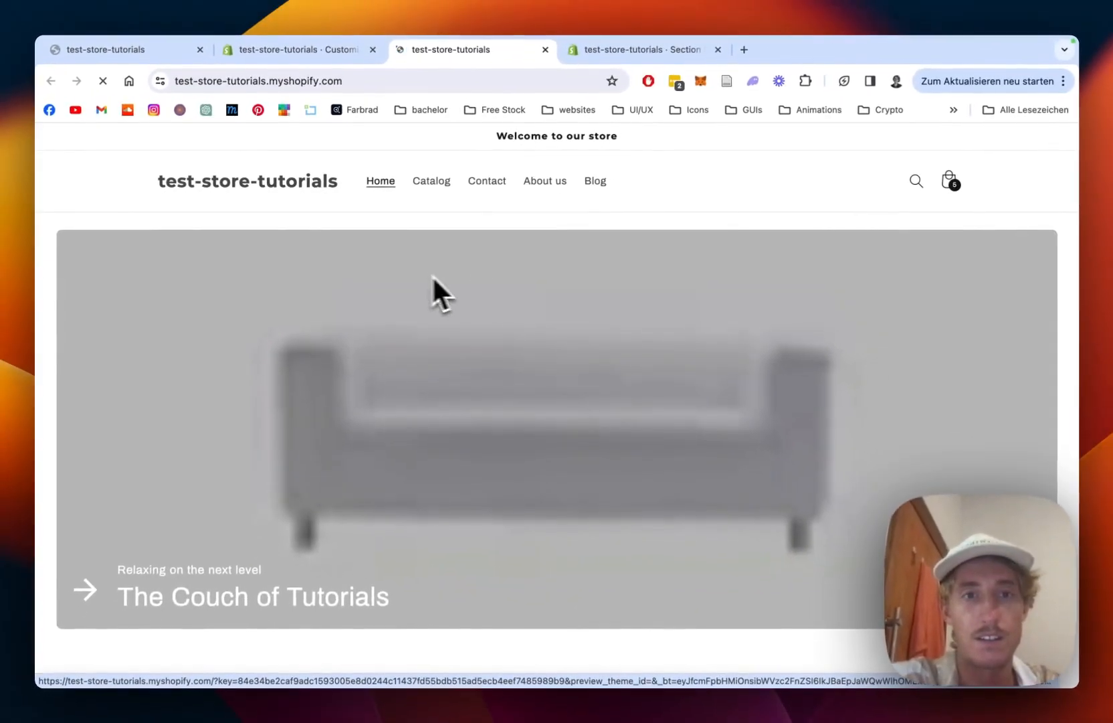
{"action": "scroll", "coordinate": [711, 196], "scroll_direction": "down", "scroll_amount": 15}
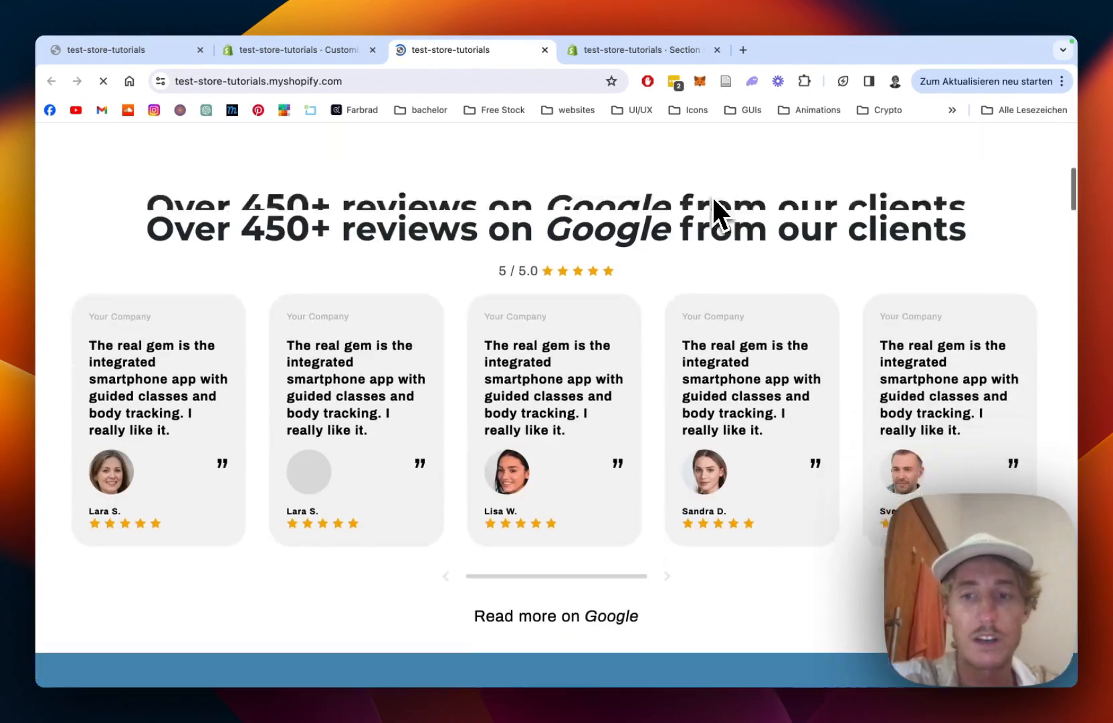
{"action": "scroll", "coordinate": [712, 195], "scroll_direction": "down", "scroll_amount": 15}
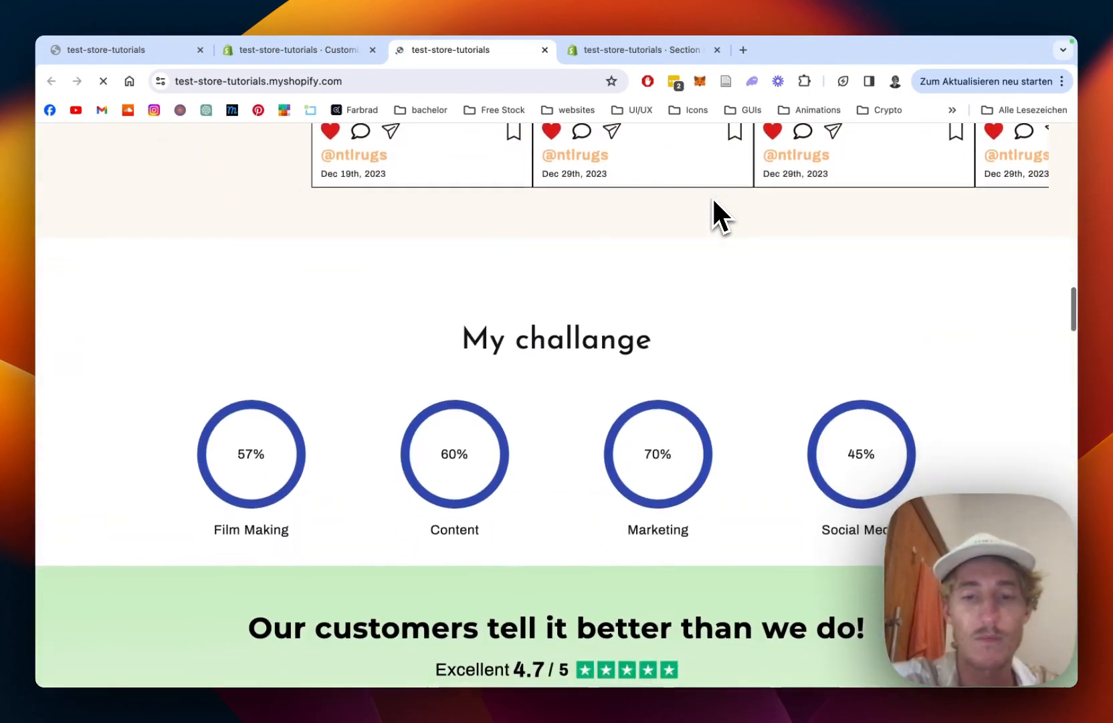
{"action": "scroll", "coordinate": [711, 195], "scroll_direction": "down", "scroll_amount": 15}
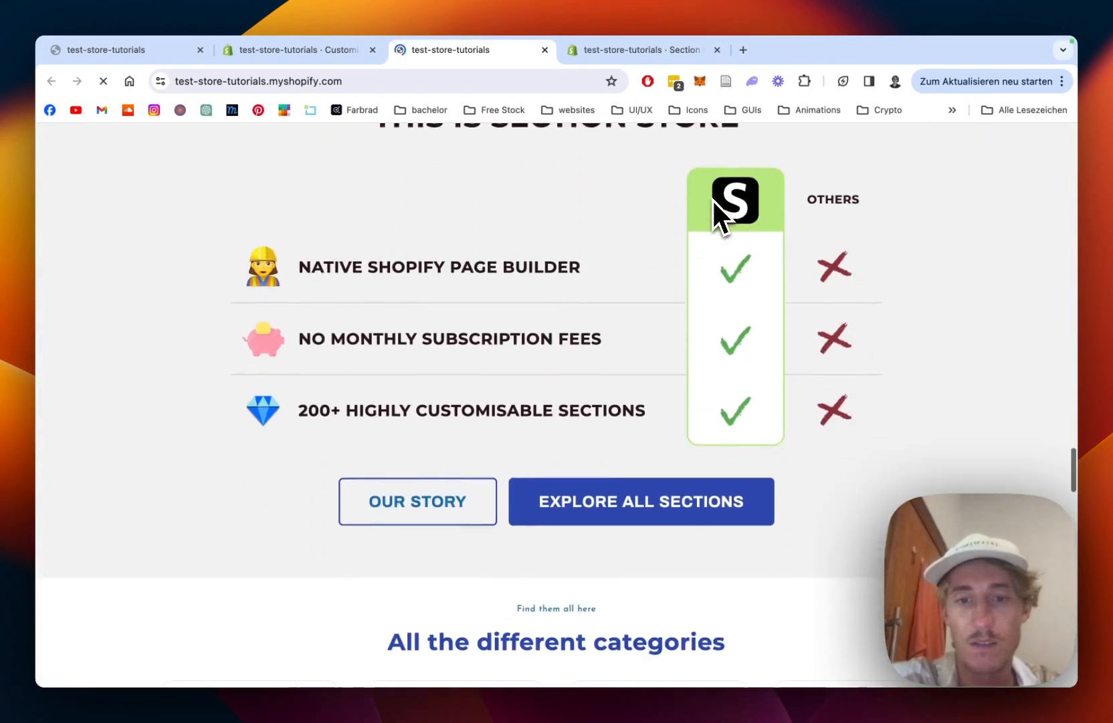
{"action": "scroll", "coordinate": [713, 202], "scroll_direction": "down", "scroll_amount": 5}
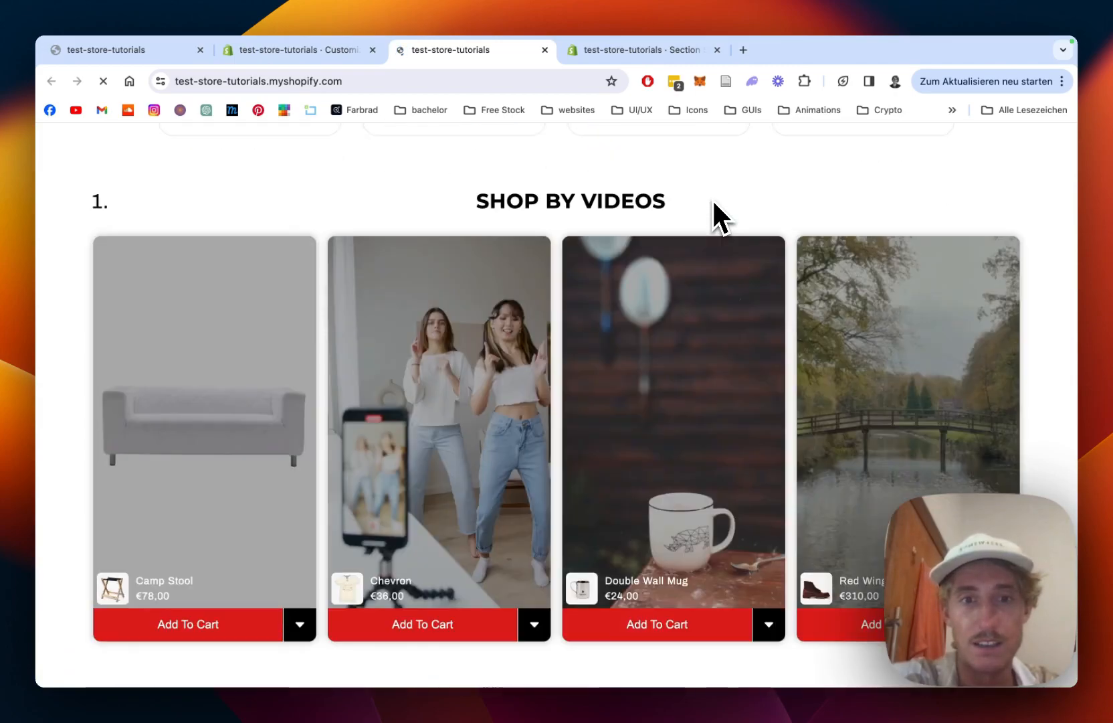
{"action": "scroll", "coordinate": [568, 389], "scroll_direction": "up", "scroll_amount": 1}
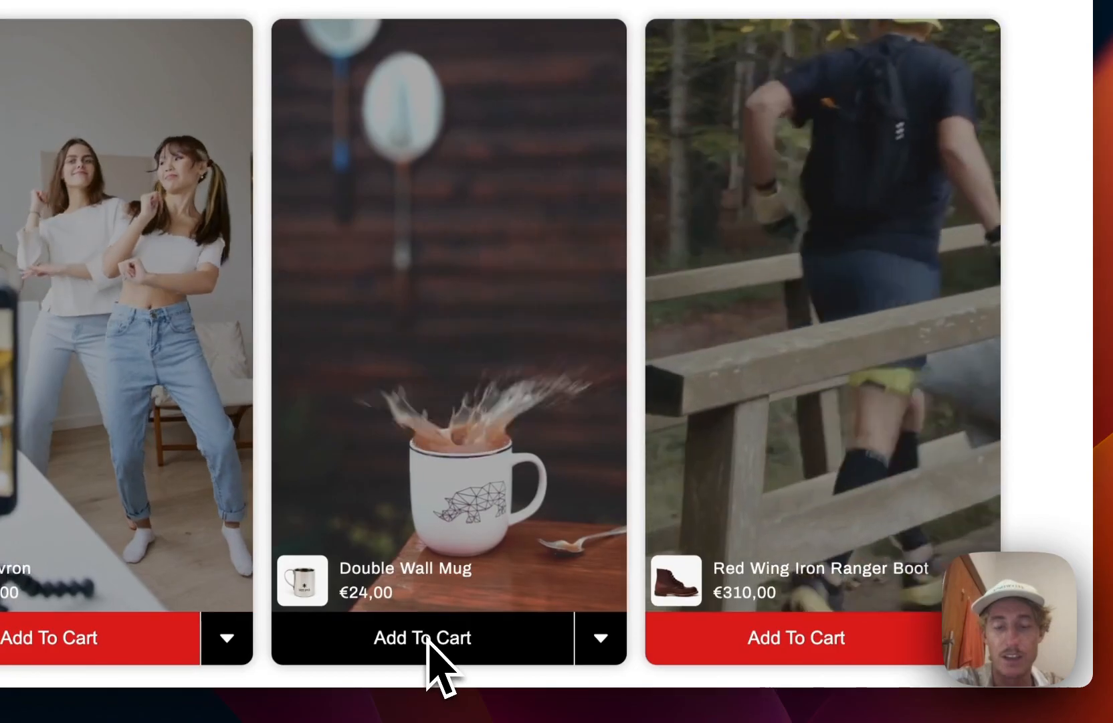
- Add the Double Wall Mug to the cart from its video slide and examine its product video modal
{"action": "left_click", "coordinate": [428, 640]}
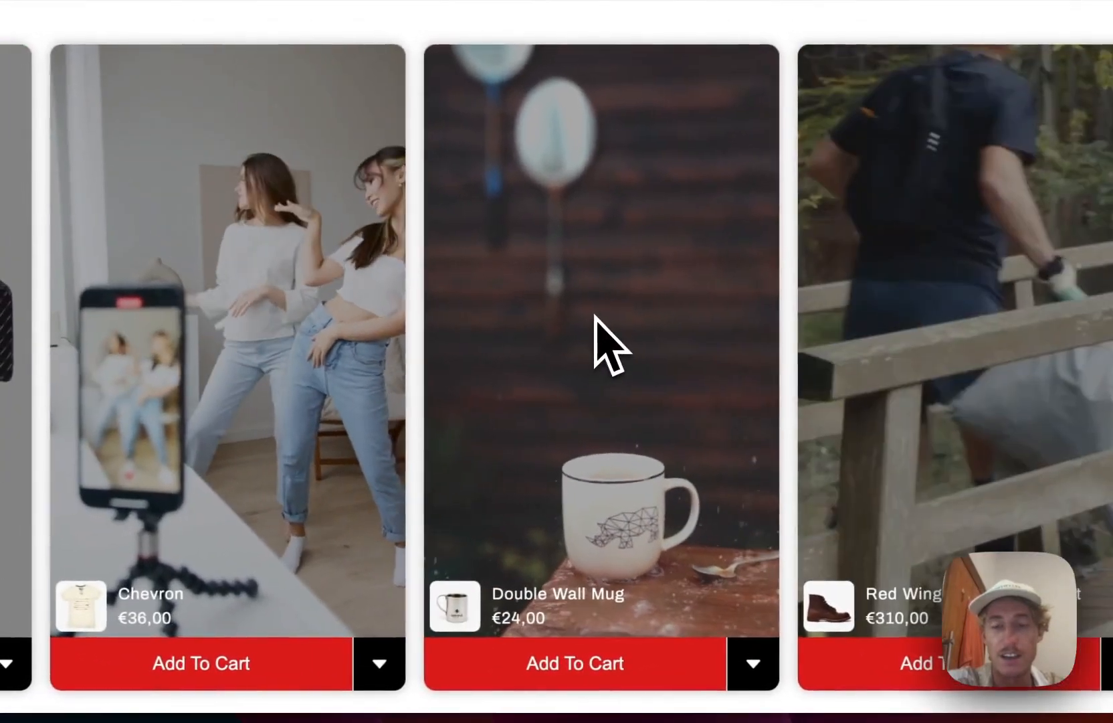
{"action": "left_click", "coordinate": [474, 321]}
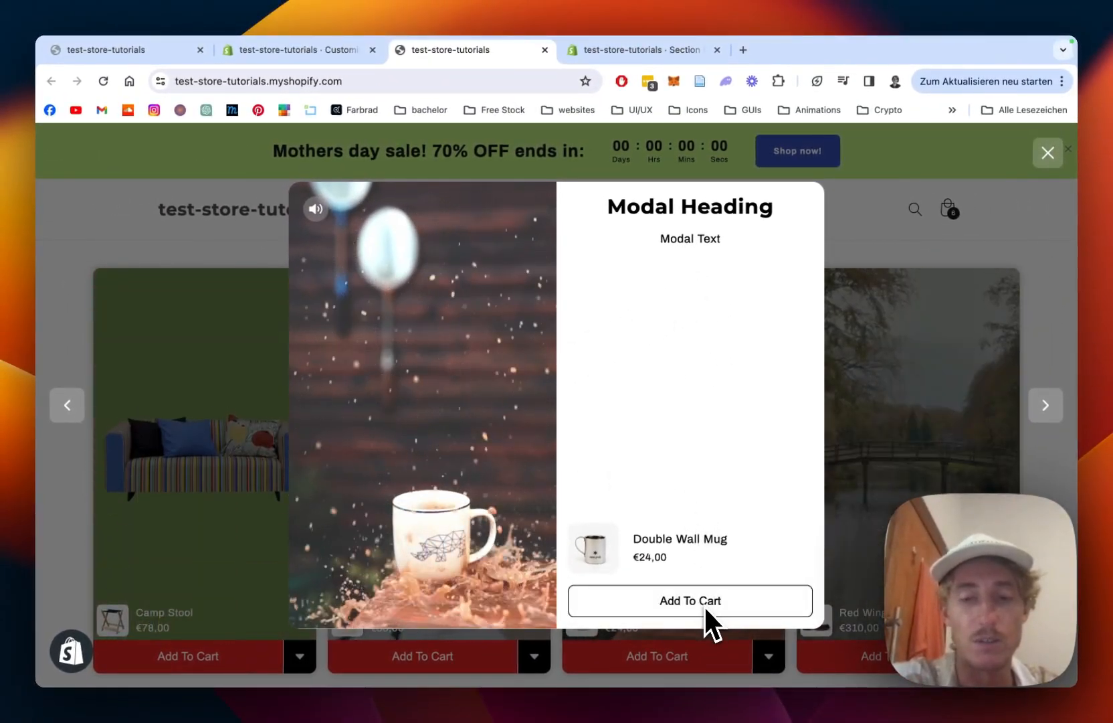
{"action": "left_click", "coordinate": [704, 605]}
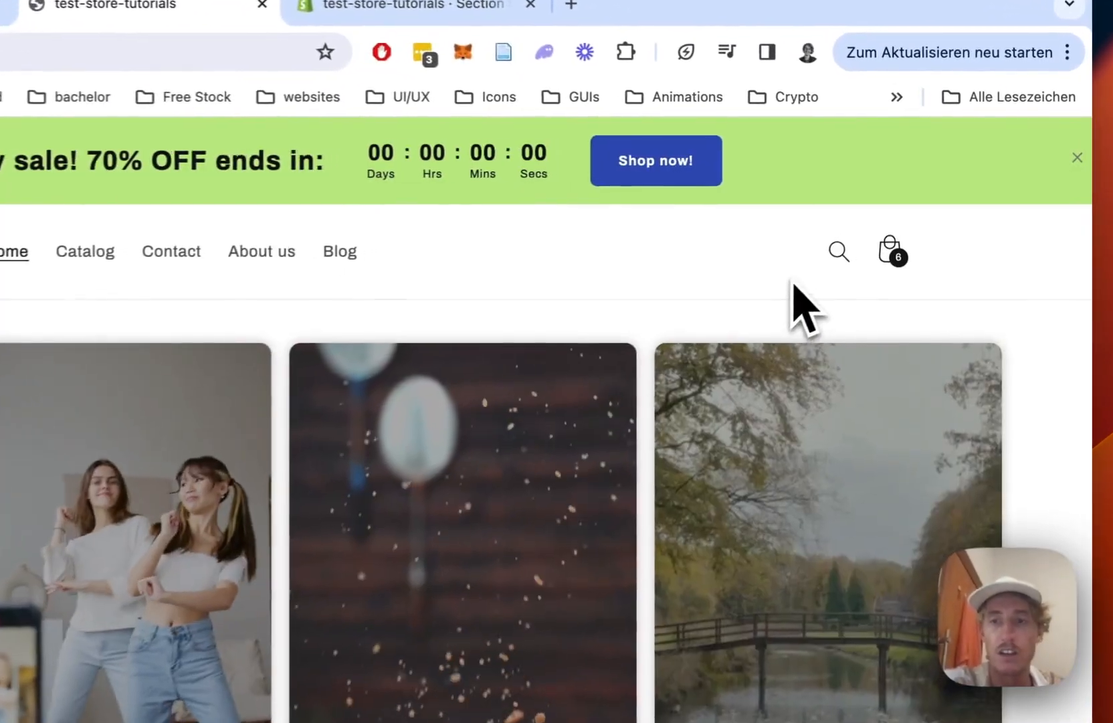
- Check the cart for the Double Wall Mug and return to the store's home page
{"action": "left_click", "coordinate": [885, 248]}
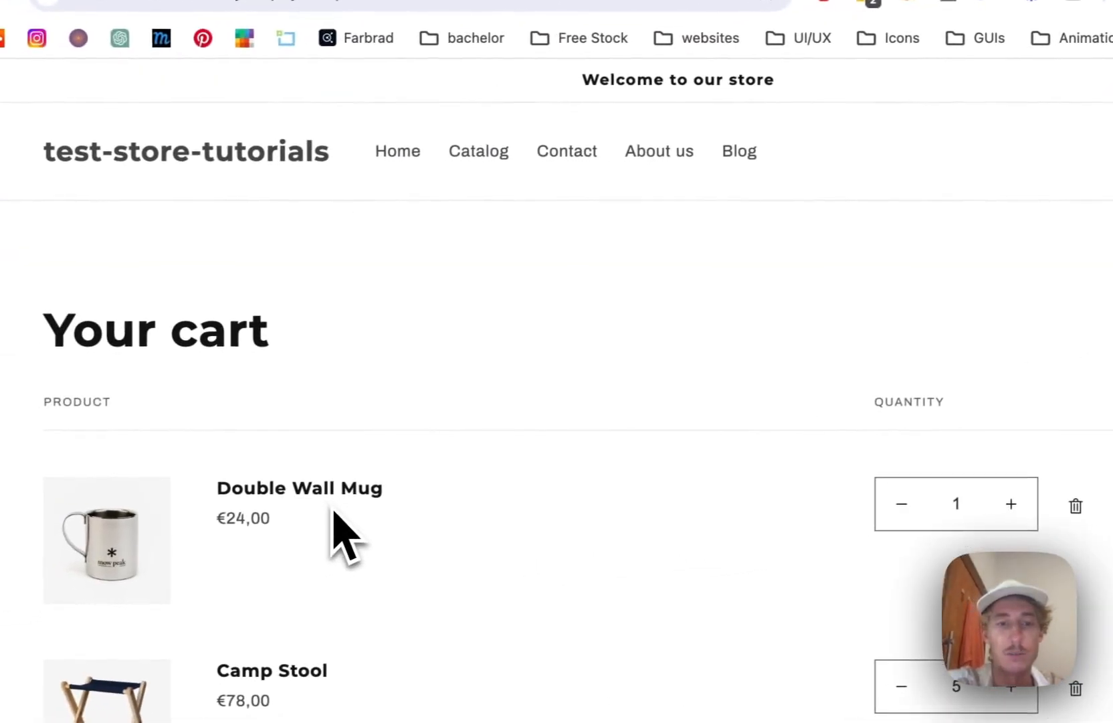
{"action": "left_click", "coordinate": [225, 151]}
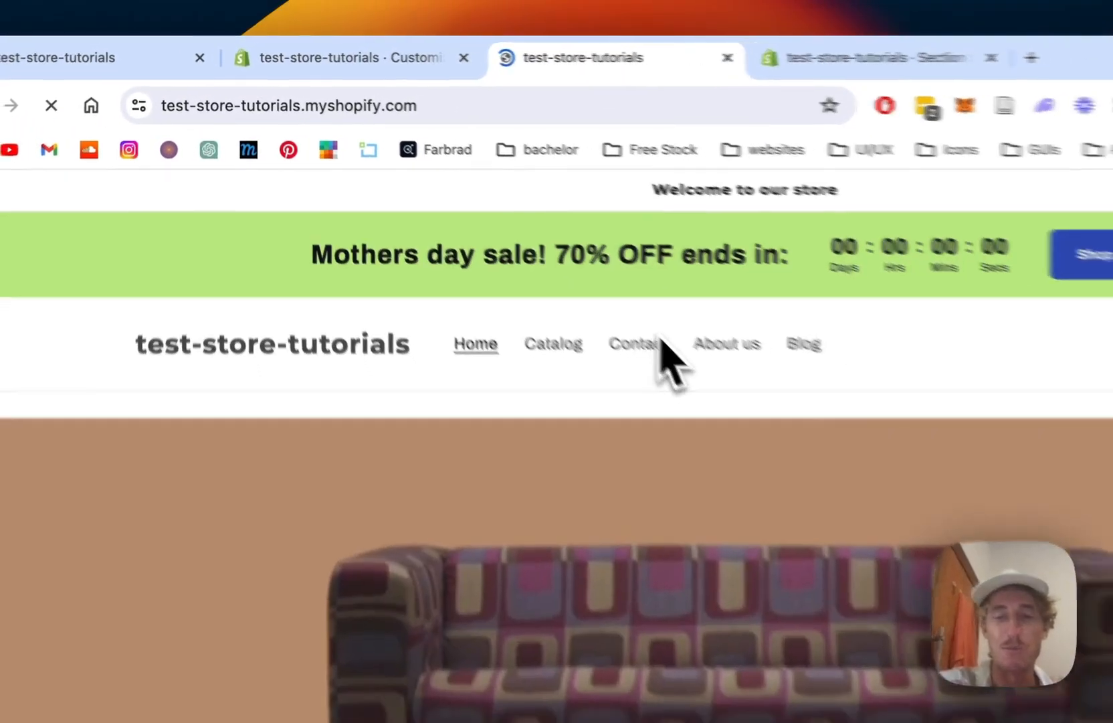